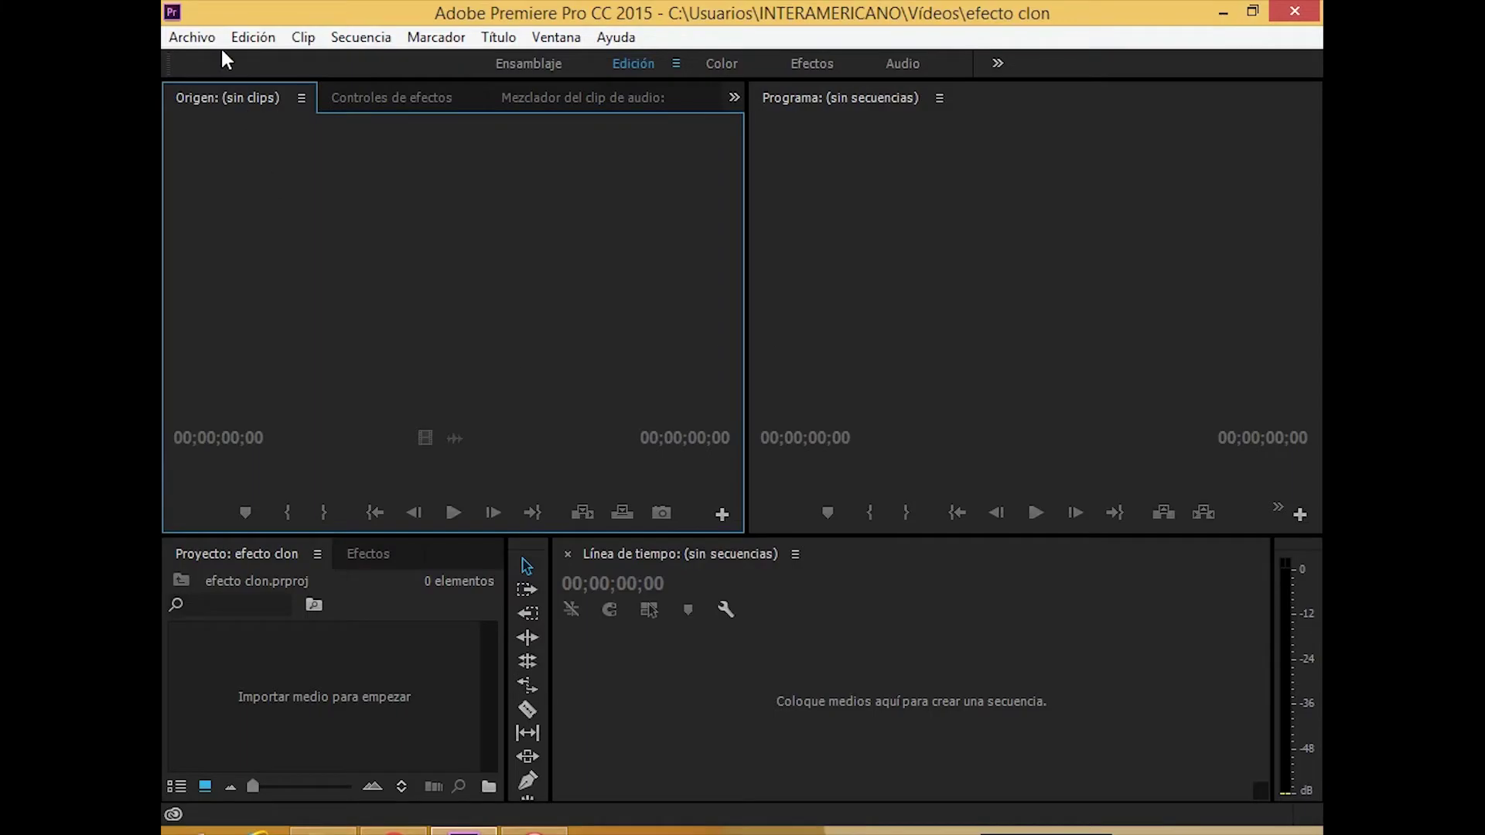
- Import ejemplo.mp4 and drag it onto the timeline to create the 'ejemplo' sequence
{"action": "left_click", "coordinate": [205, 39]}
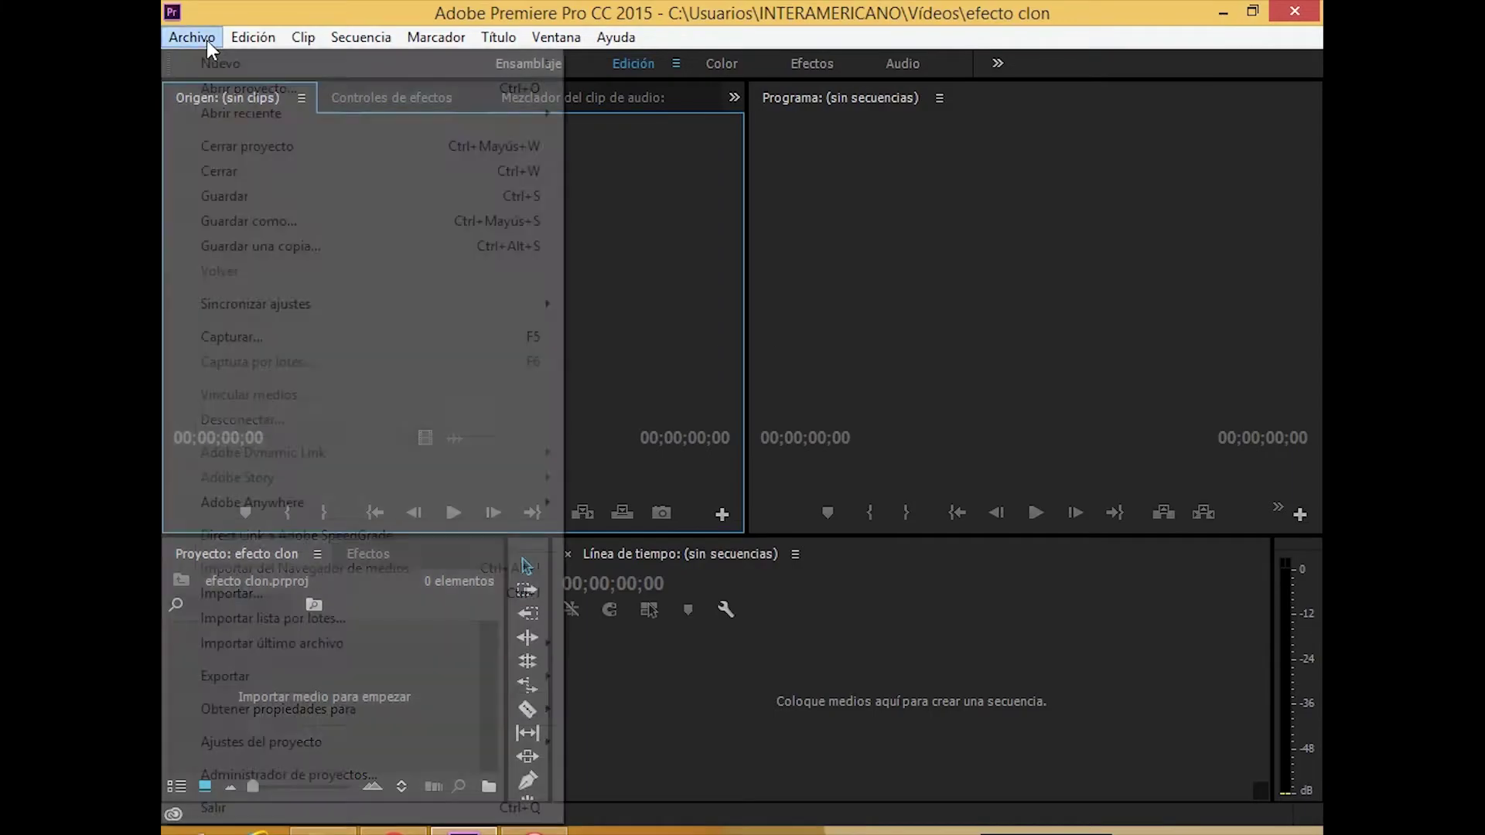
{"action": "left_click", "coordinate": [251, 594]}
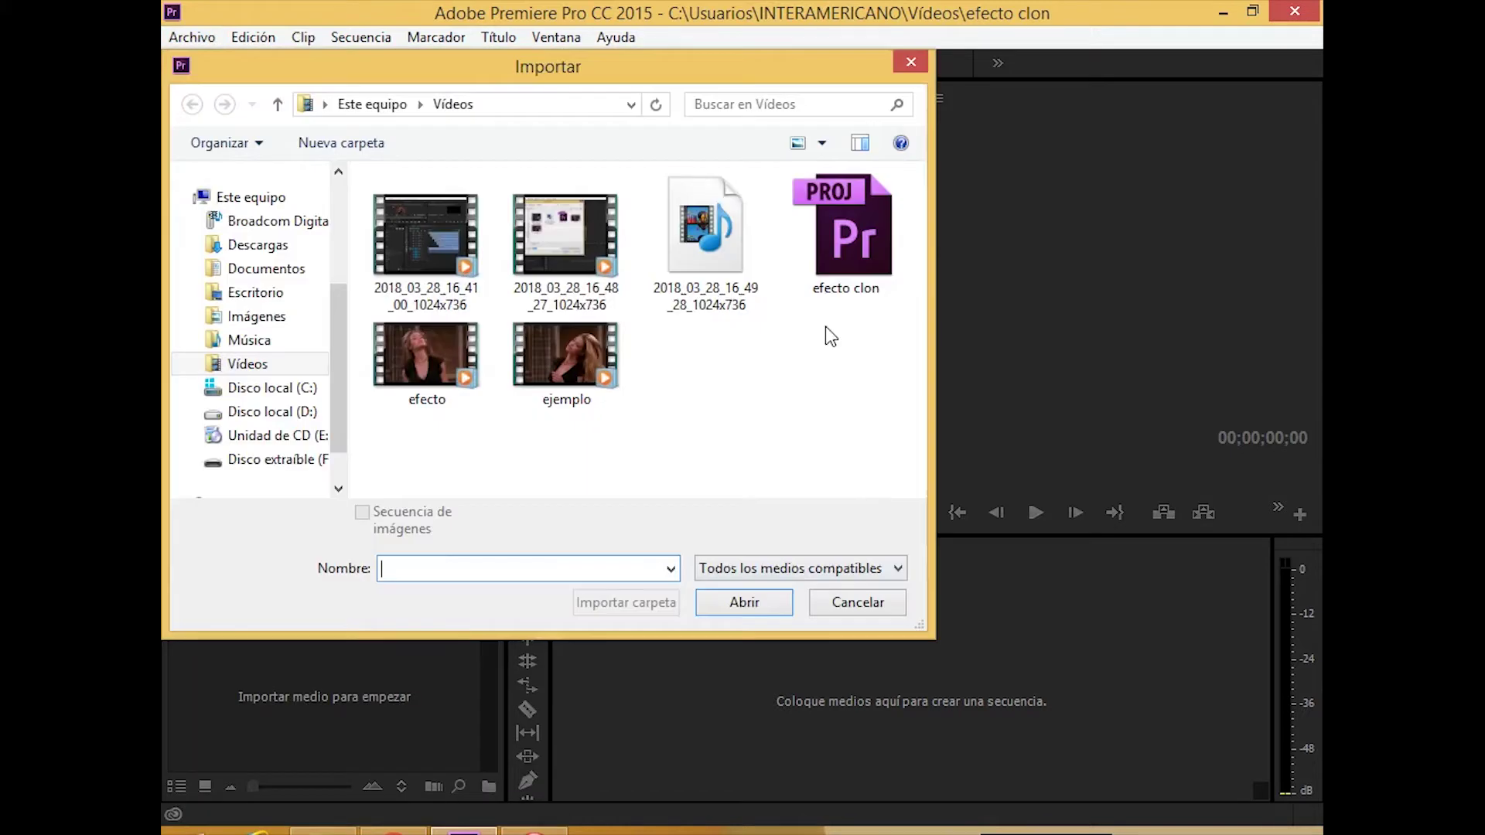
{"action": "left_click", "coordinate": [529, 357]}
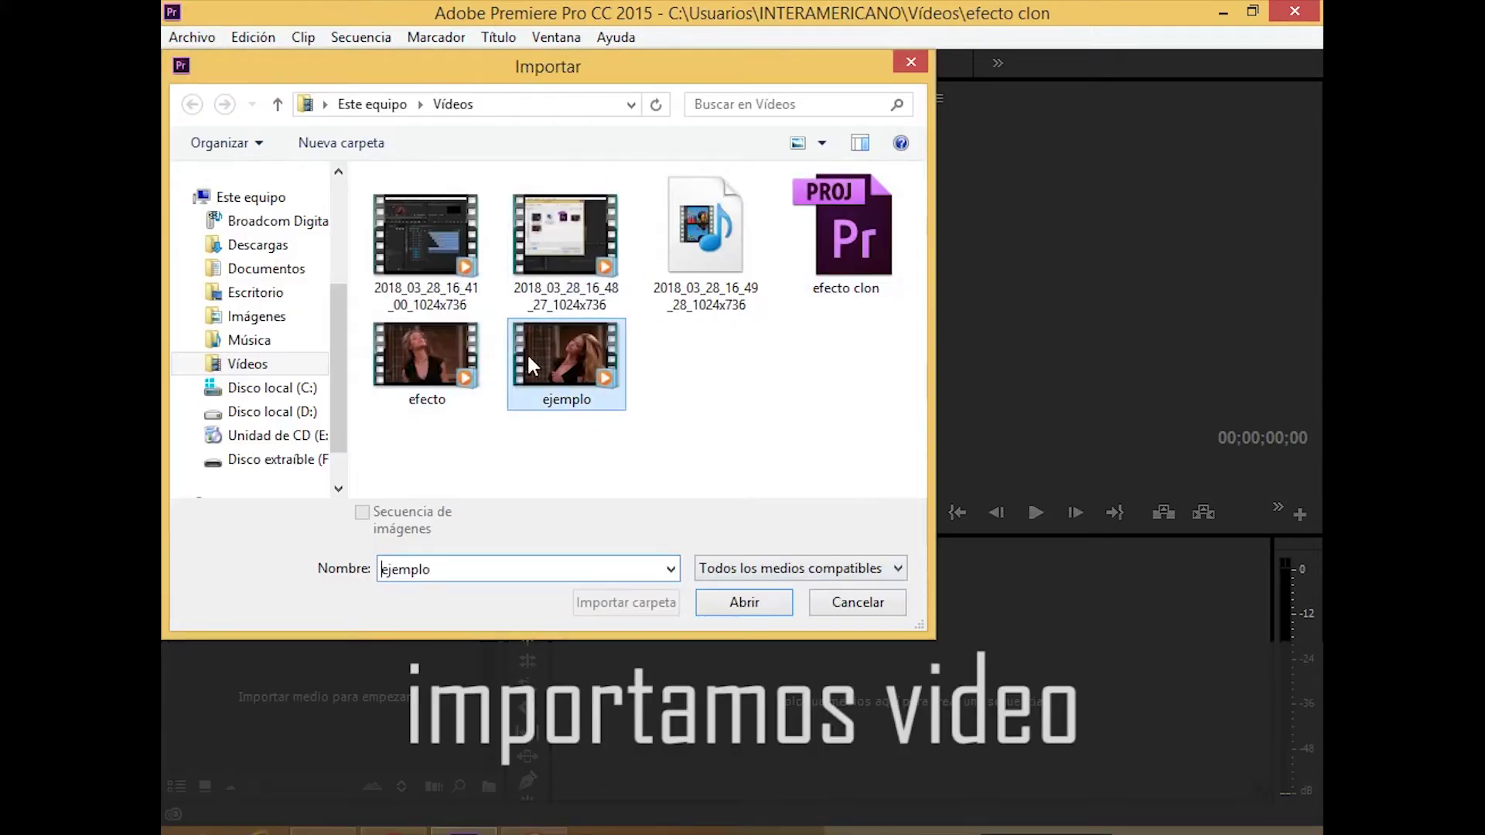
{"action": "left_click", "coordinate": [742, 604]}
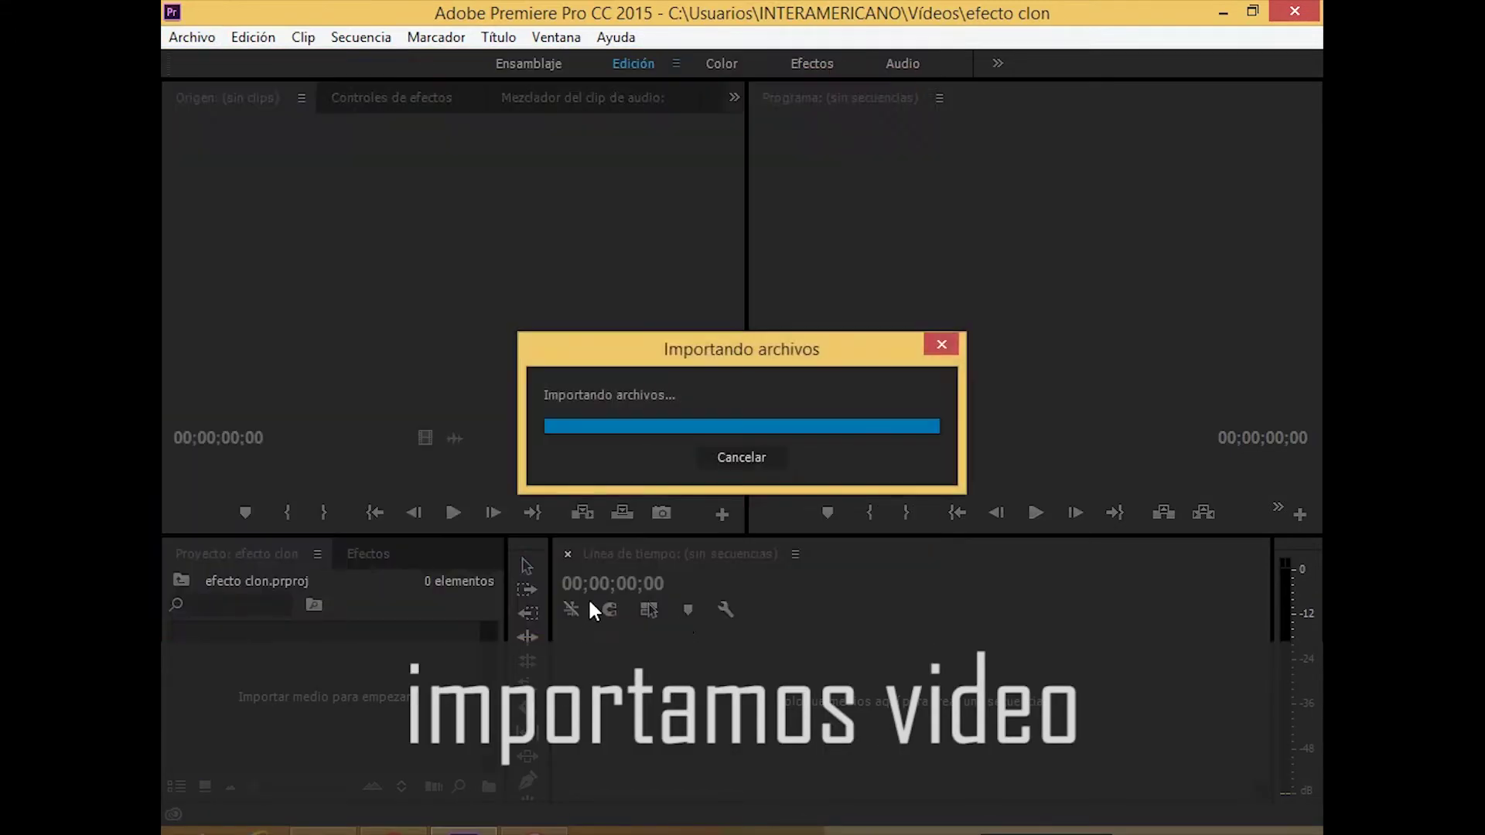
{"action": "left_click_drag", "start_coordinate": [631, 716], "coordinate": [630, 716]}
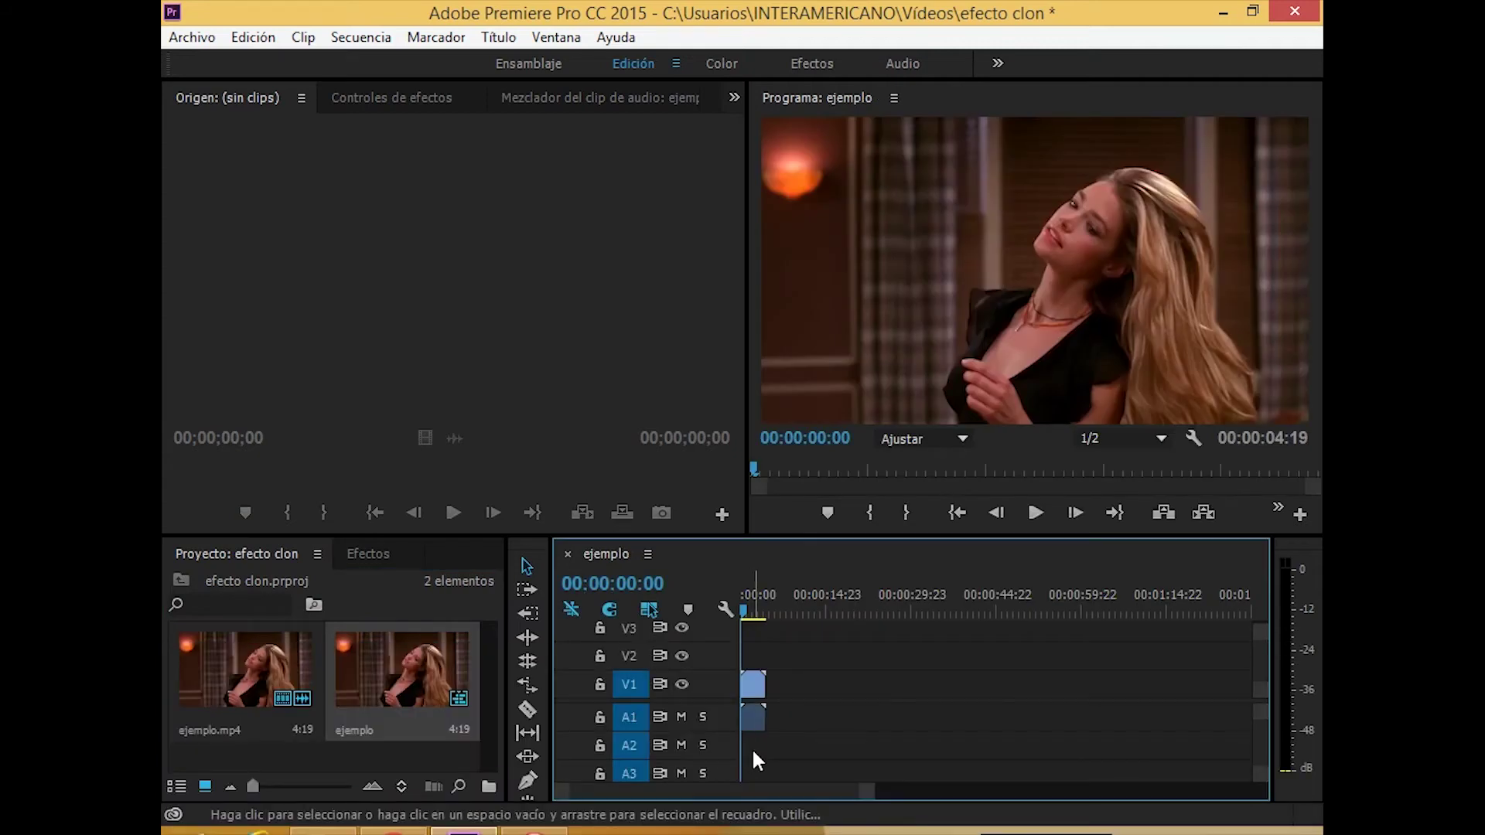
{"action": "key", "text": "ctrl+grave"}
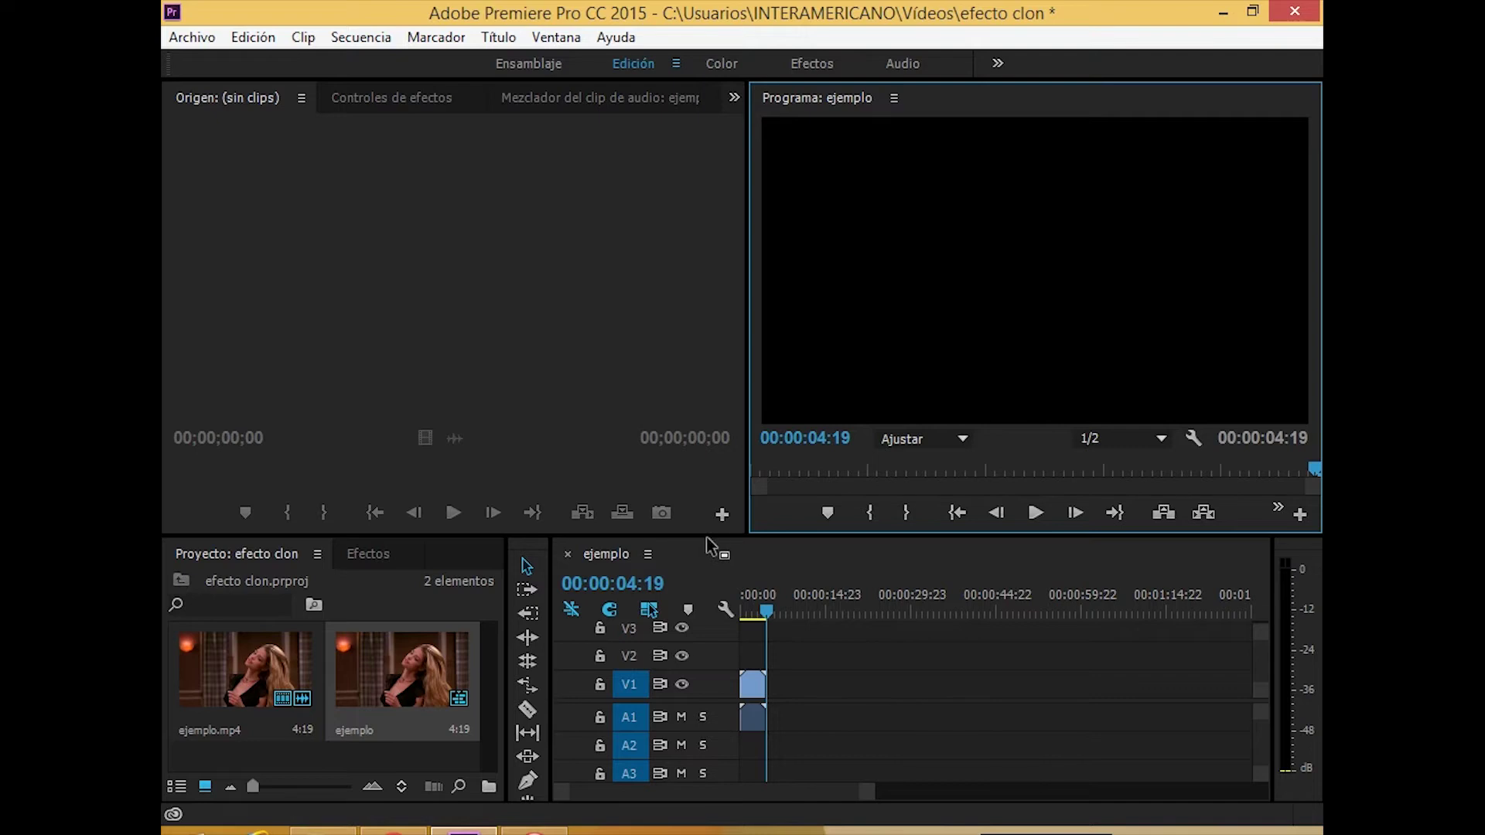
- Enlarge the timeline and add video tracks up to V8, keeping the clip on V1
{"action": "left_click_drag", "start_coordinate": [715, 536], "coordinate": [753, 239]}
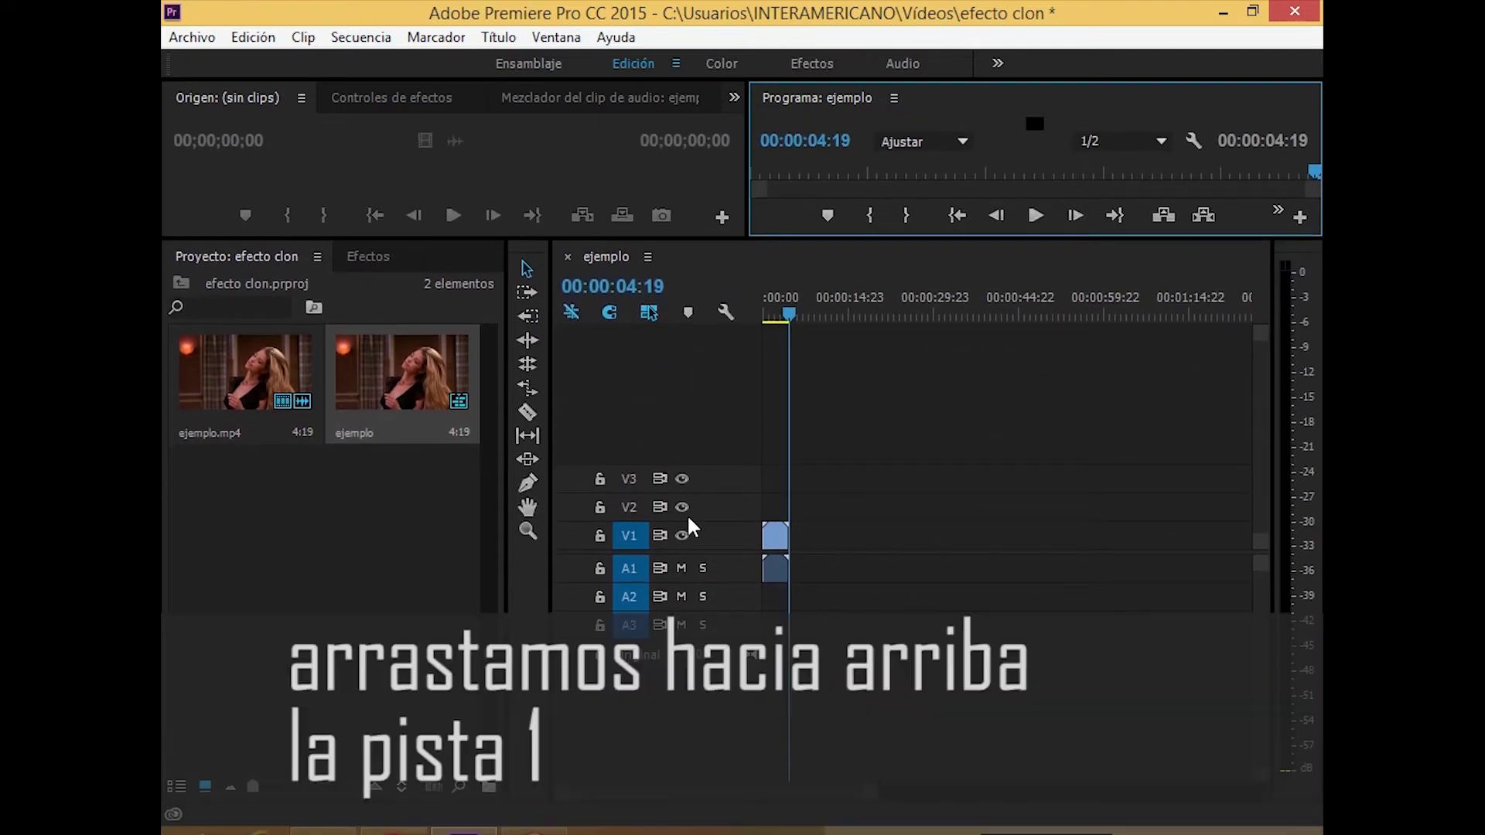
{"action": "left_click_drag", "start_coordinate": [775, 535], "coordinate": [778, 456]}
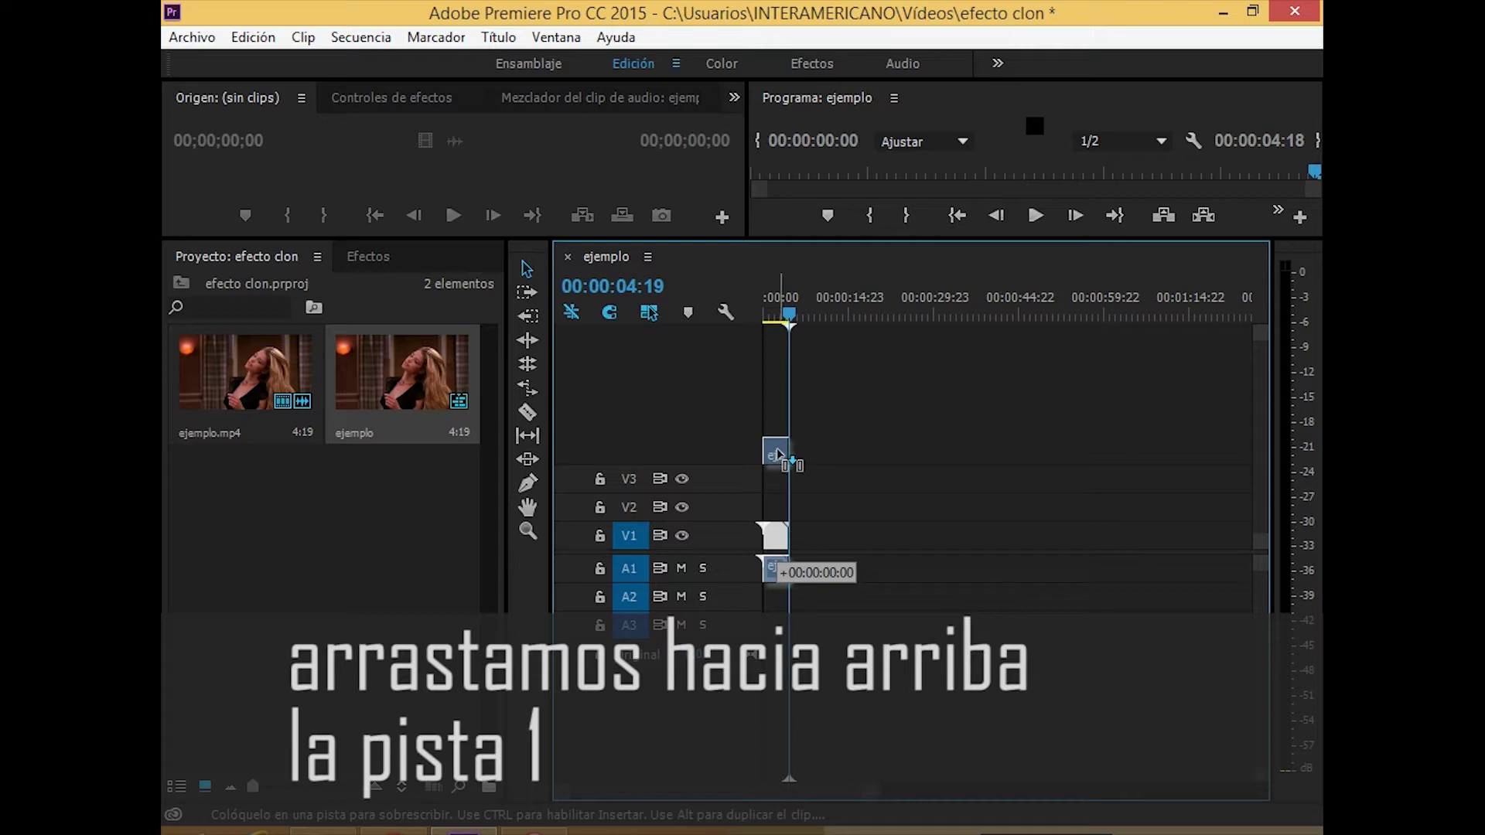
{"action": "left_click_drag", "start_coordinate": [777, 455], "coordinate": [773, 342]}
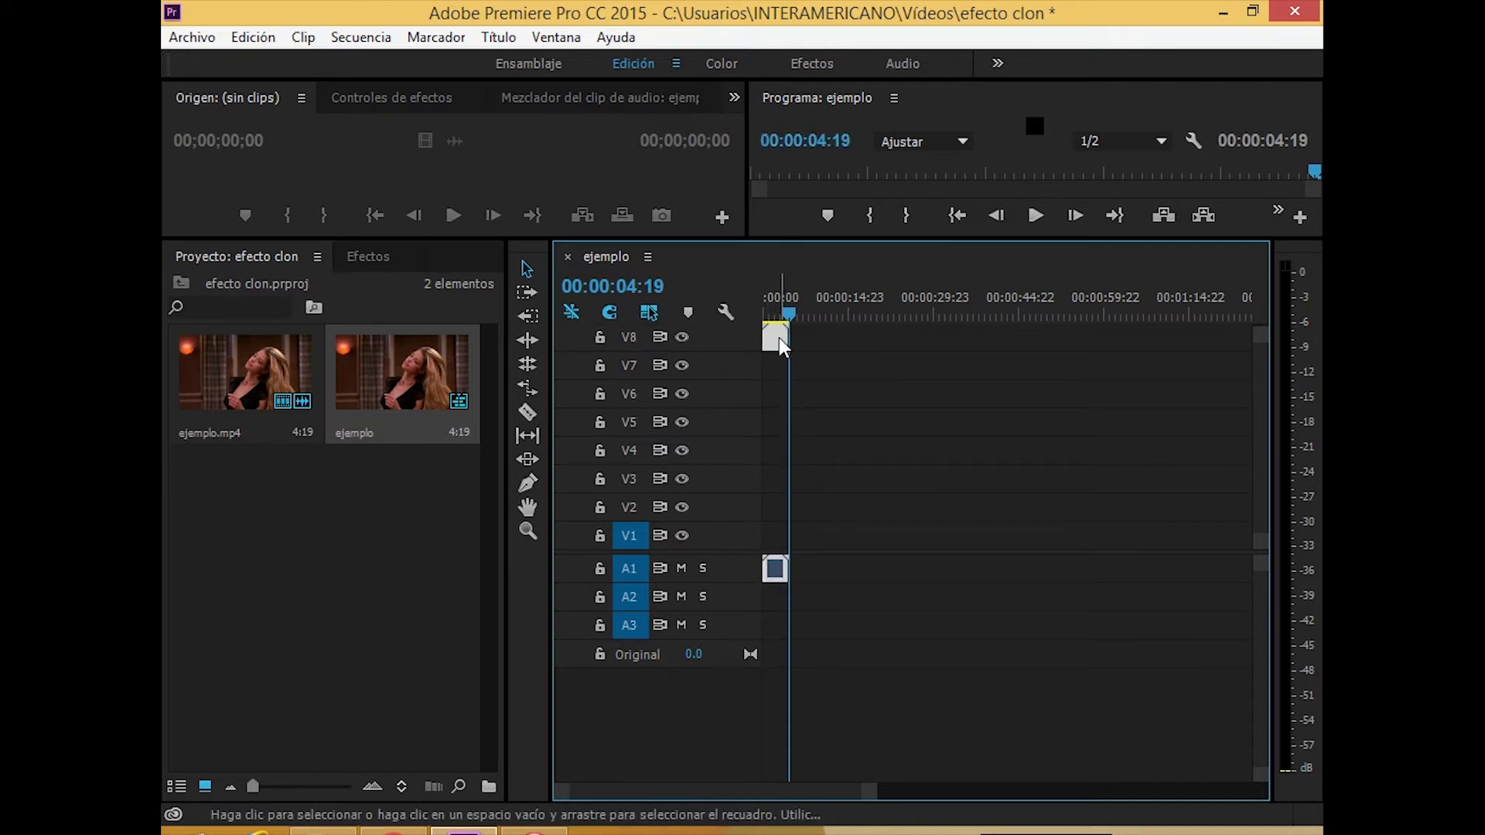
{"action": "left_click_drag", "start_coordinate": [772, 341], "coordinate": [771, 546]}
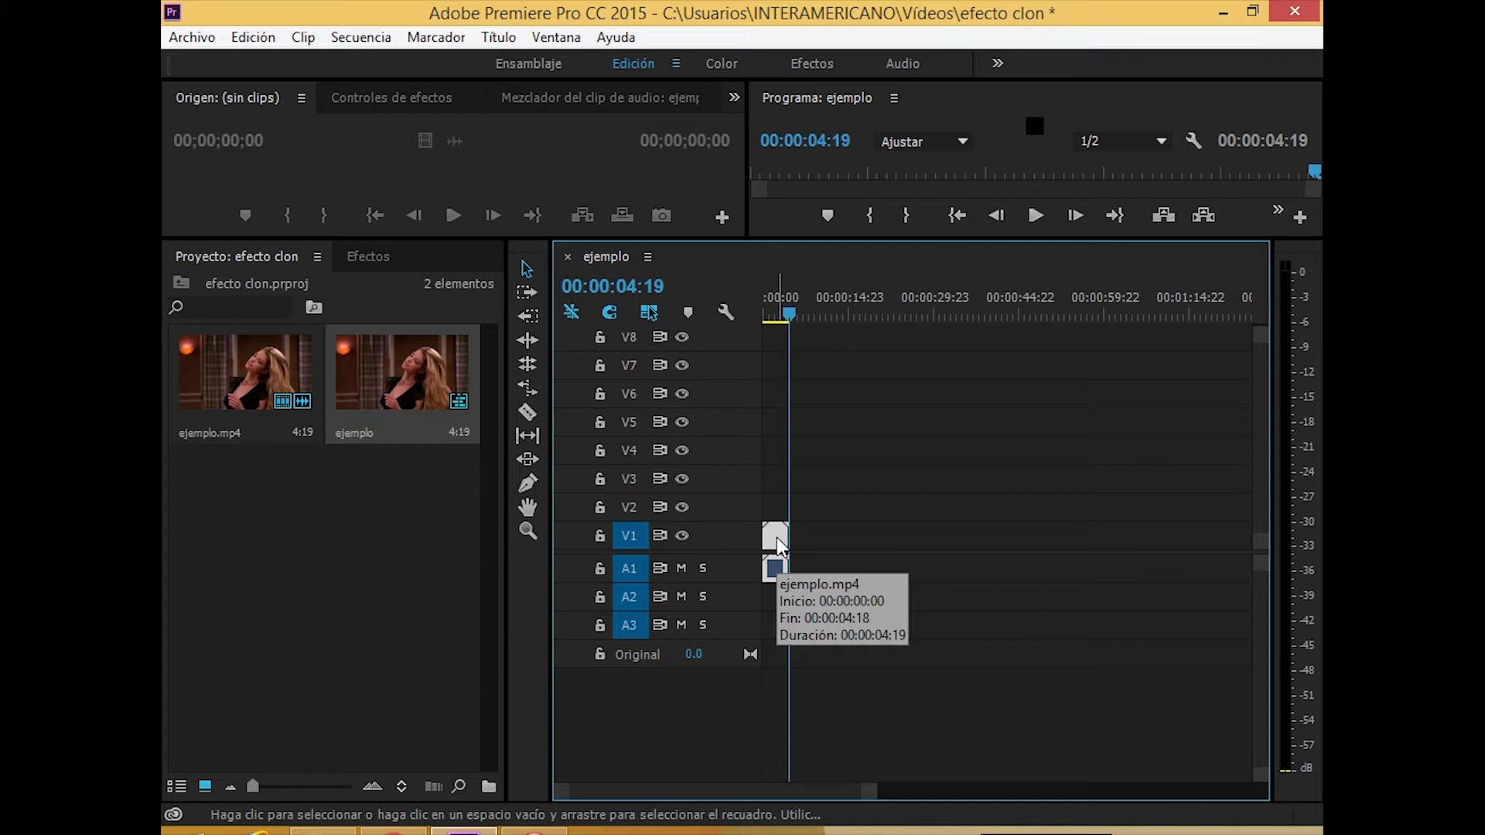
- Place a copy of the ejemplo clip on V8 above the V1 original
{"action": "left_click_drag", "start_coordinate": [776, 537], "coordinate": [769, 340]}
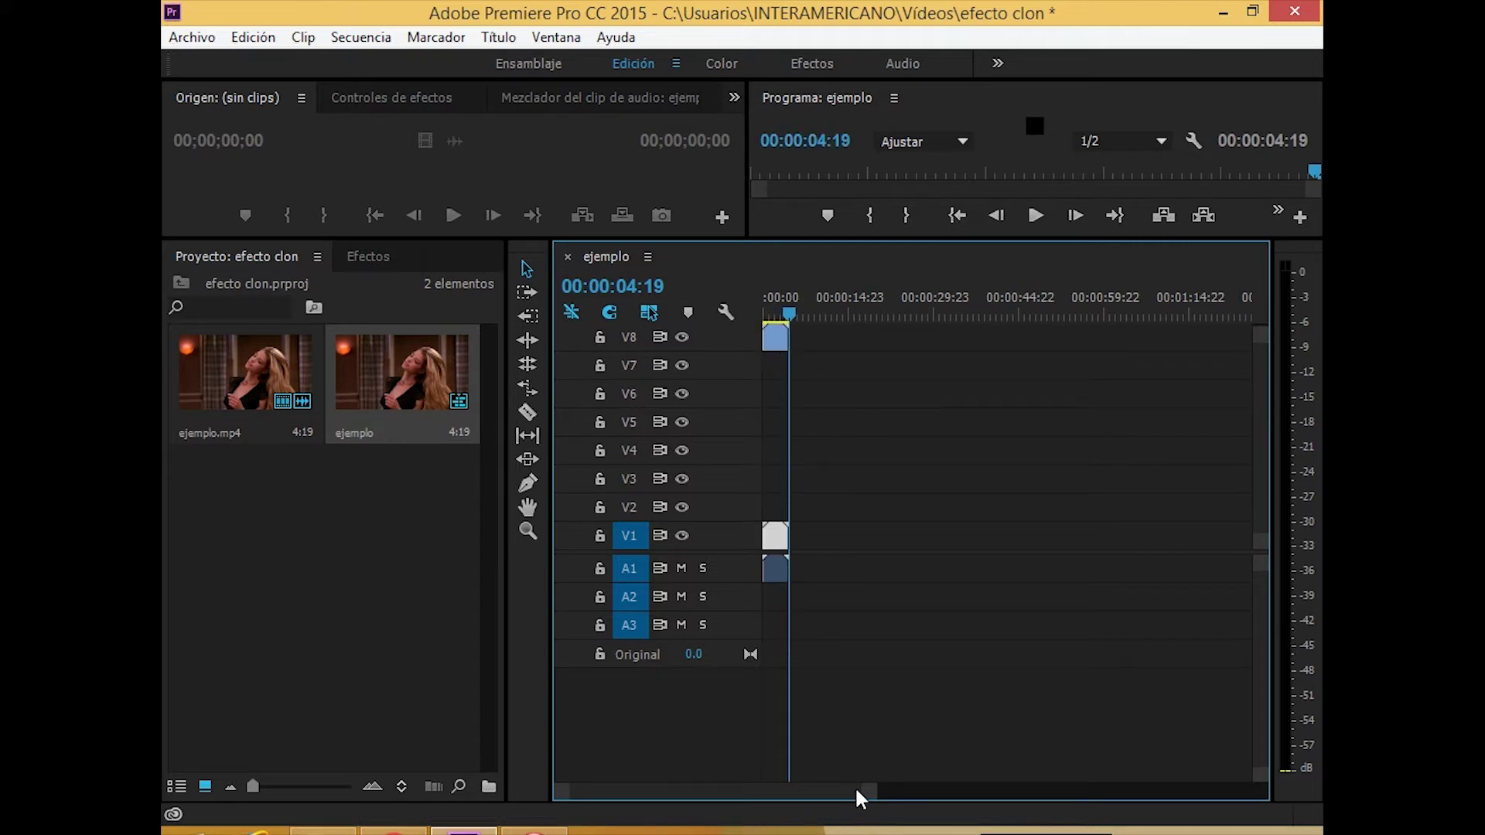
{"action": "left_click_drag", "start_coordinate": [856, 791], "coordinate": [766, 778]}
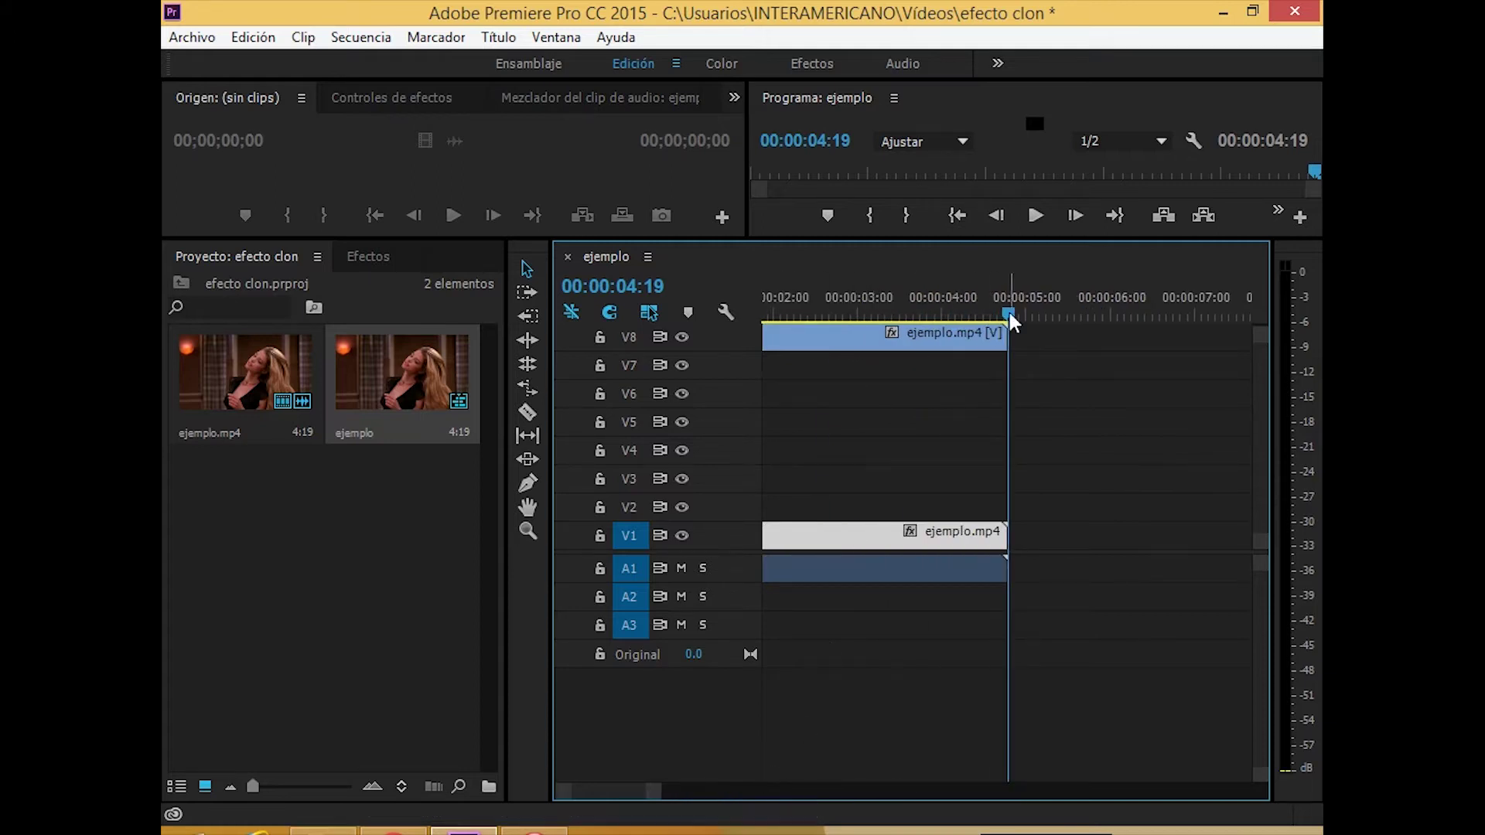
{"action": "left_click_drag", "start_coordinate": [1009, 313], "coordinate": [740, 312]}
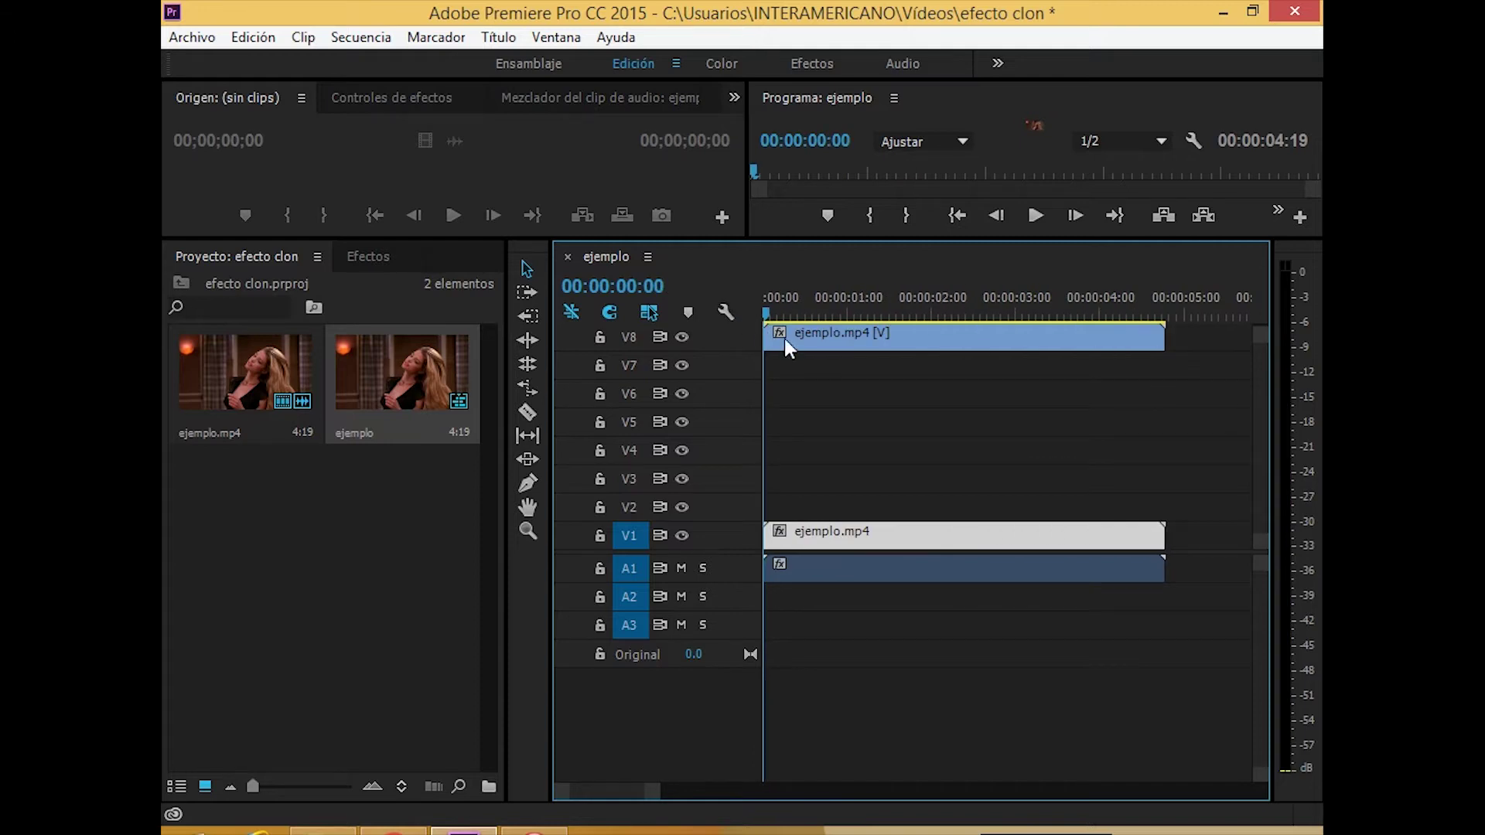
- Apply the Incrustación no roja key from Efectos de vídeo > Clave to the V8 clip
{"action": "left_click", "coordinate": [815, 340]}
{"action": "left_click", "coordinate": [366, 258]}
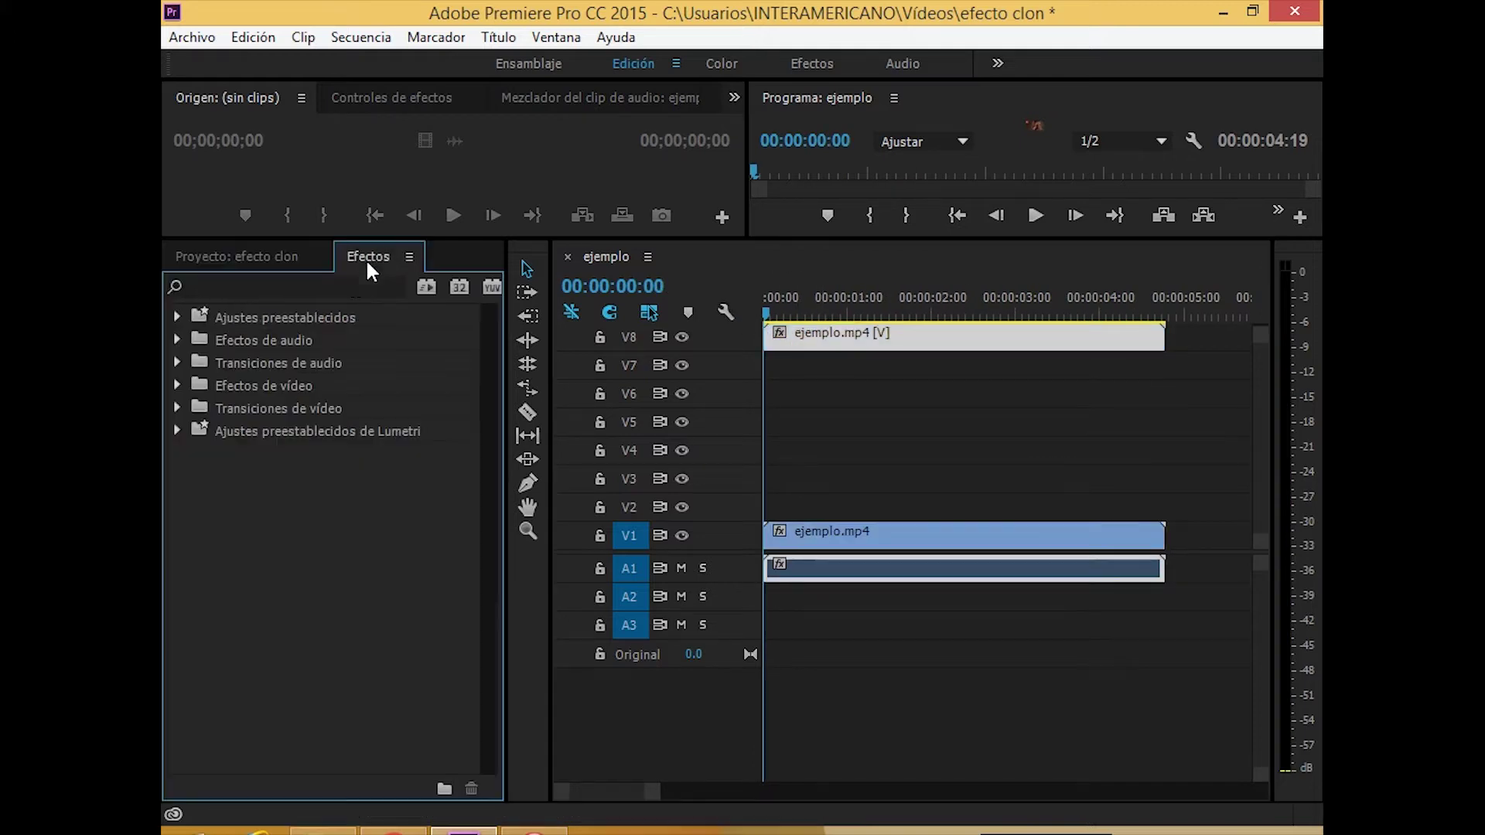
{"action": "left_click", "coordinate": [178, 385]}
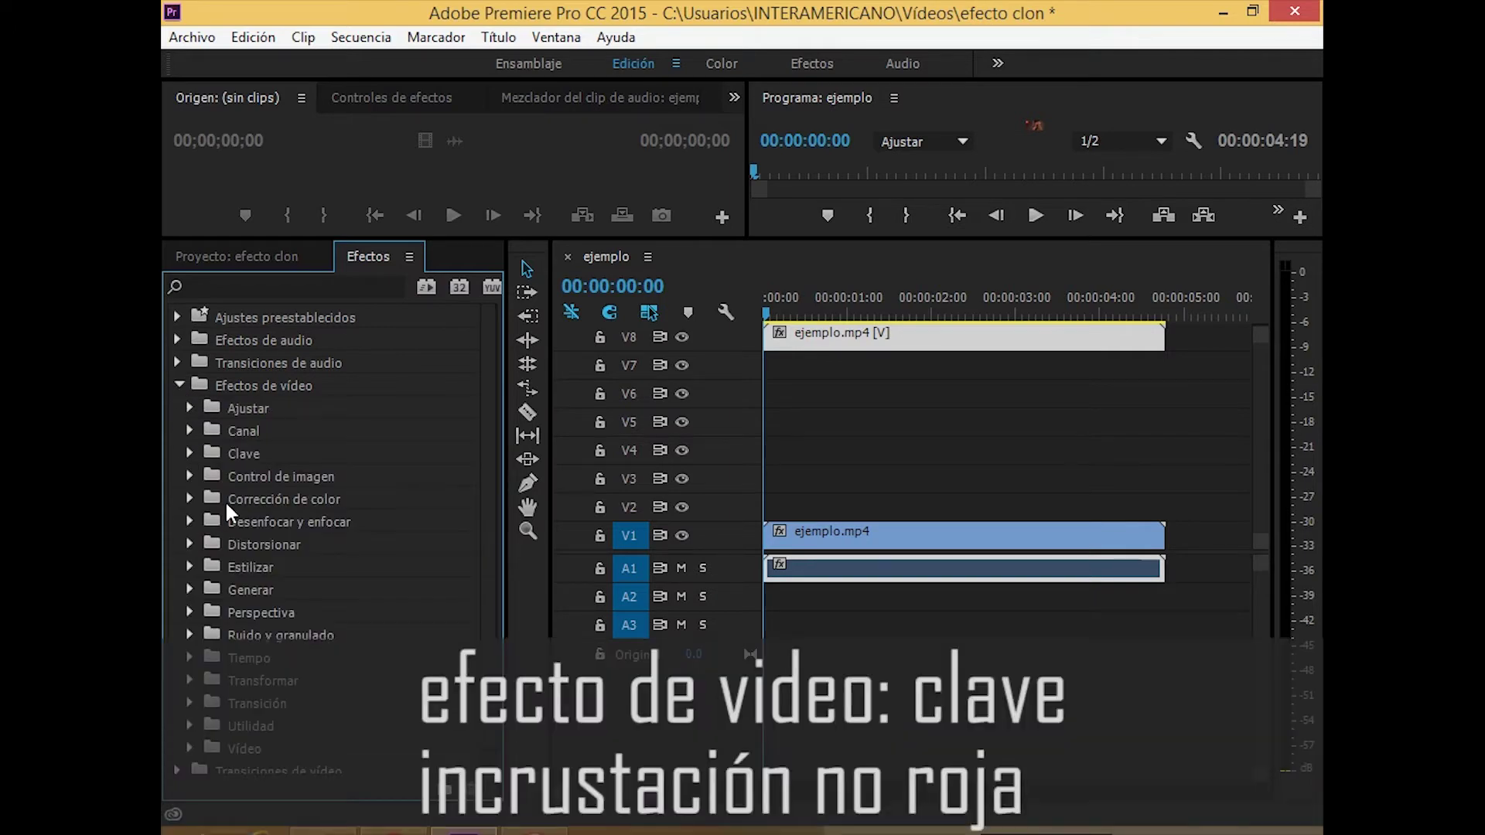
{"action": "left_click", "coordinate": [190, 453]}
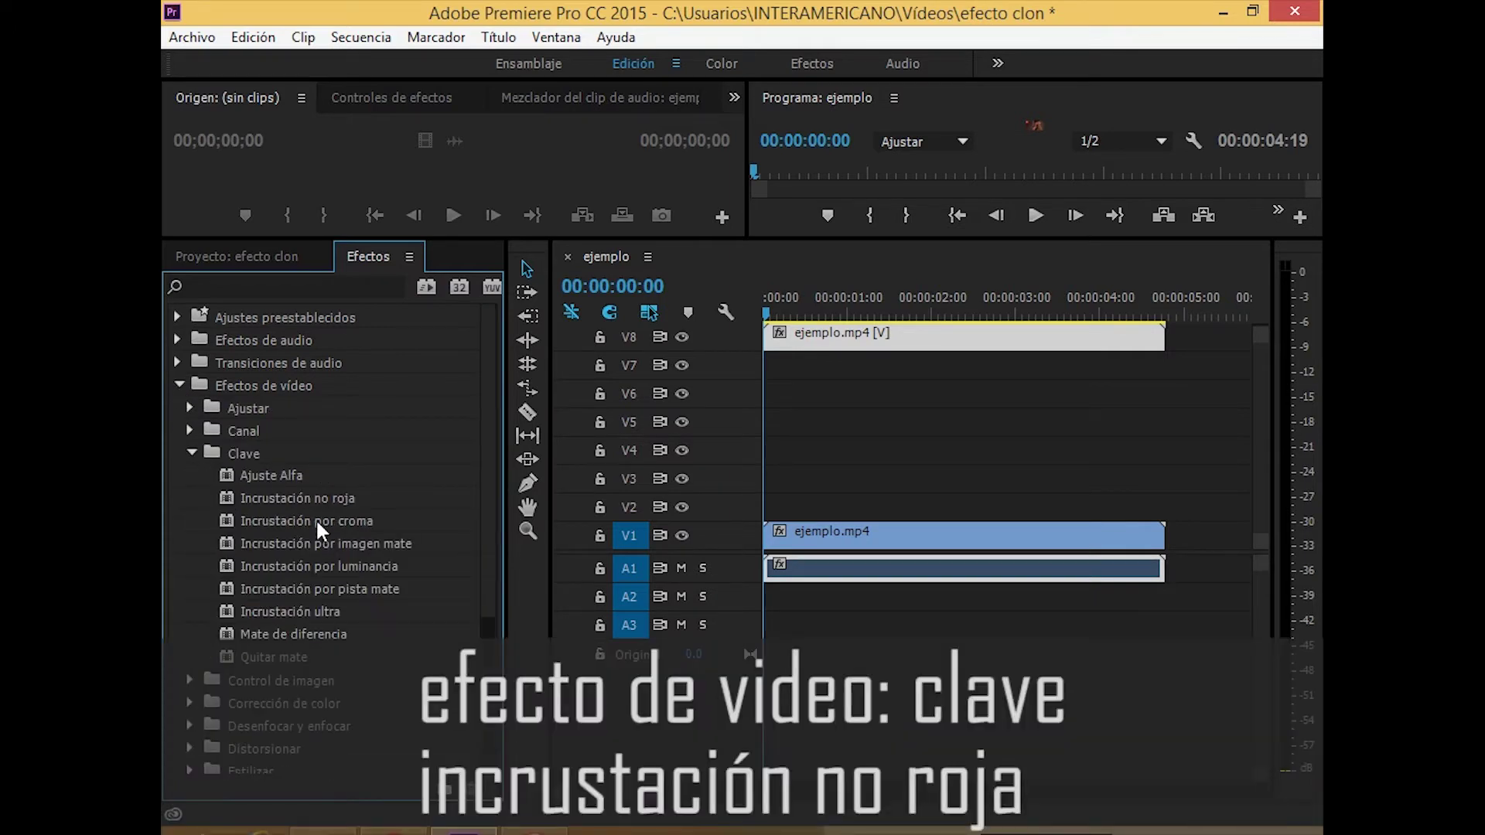
{"action": "left_click", "coordinate": [318, 497]}
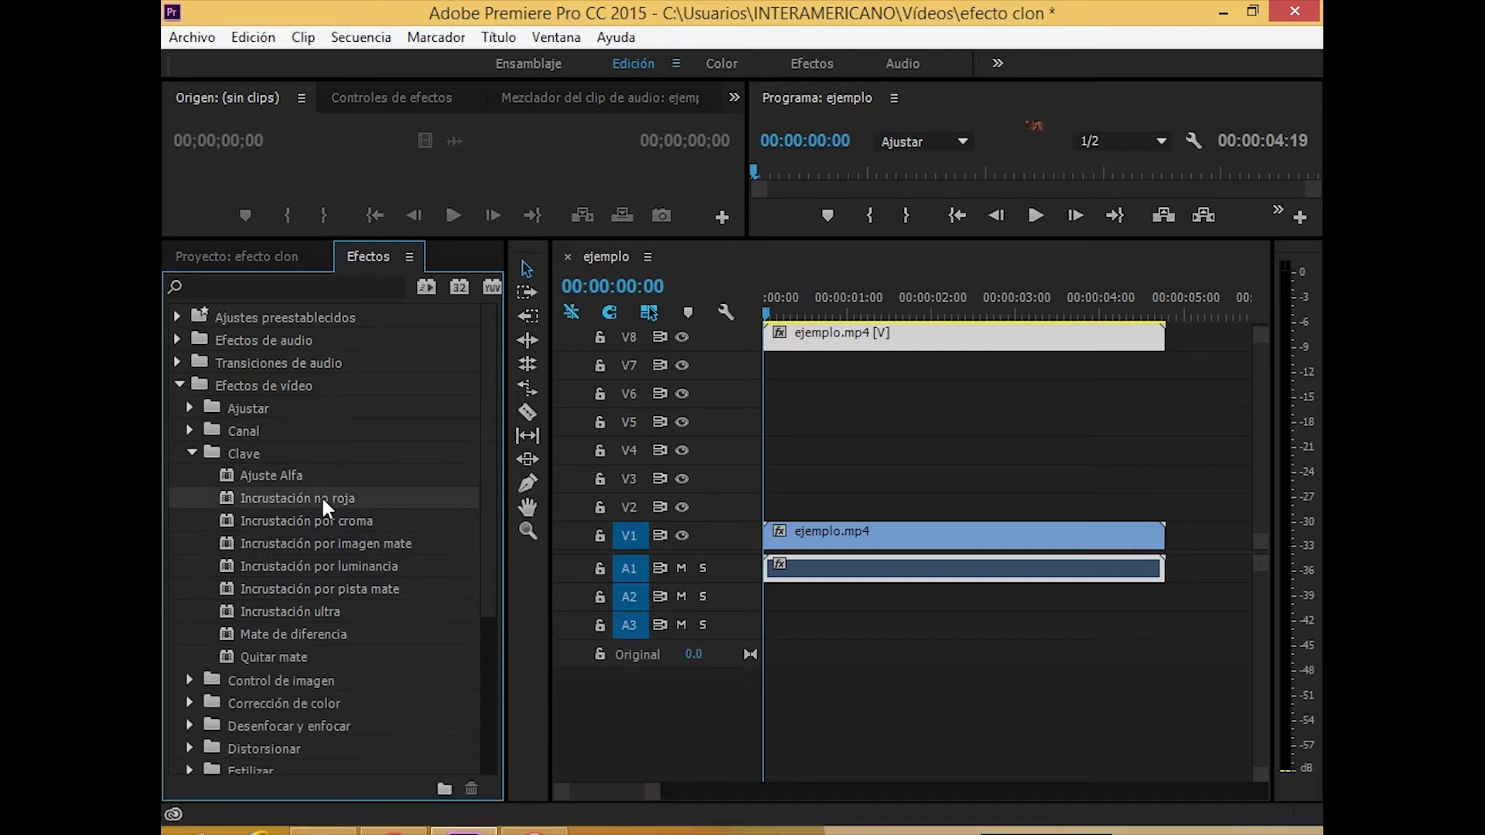
{"action": "left_click_drag", "start_coordinate": [322, 495], "coordinate": [882, 332]}
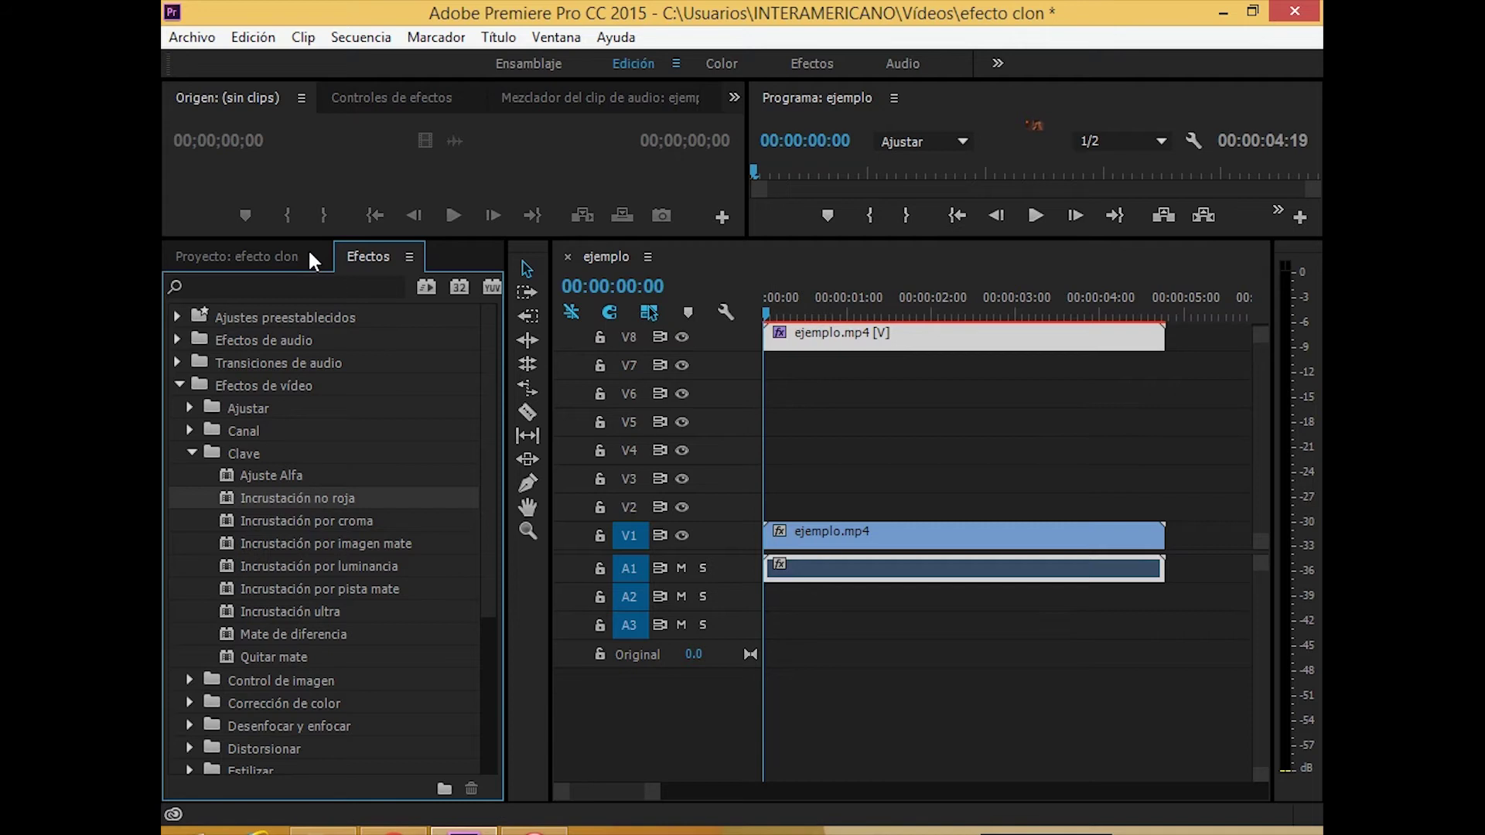
- Set the key's Umbral to 15% in Controles de efectos
{"action": "left_click", "coordinate": [380, 100]}
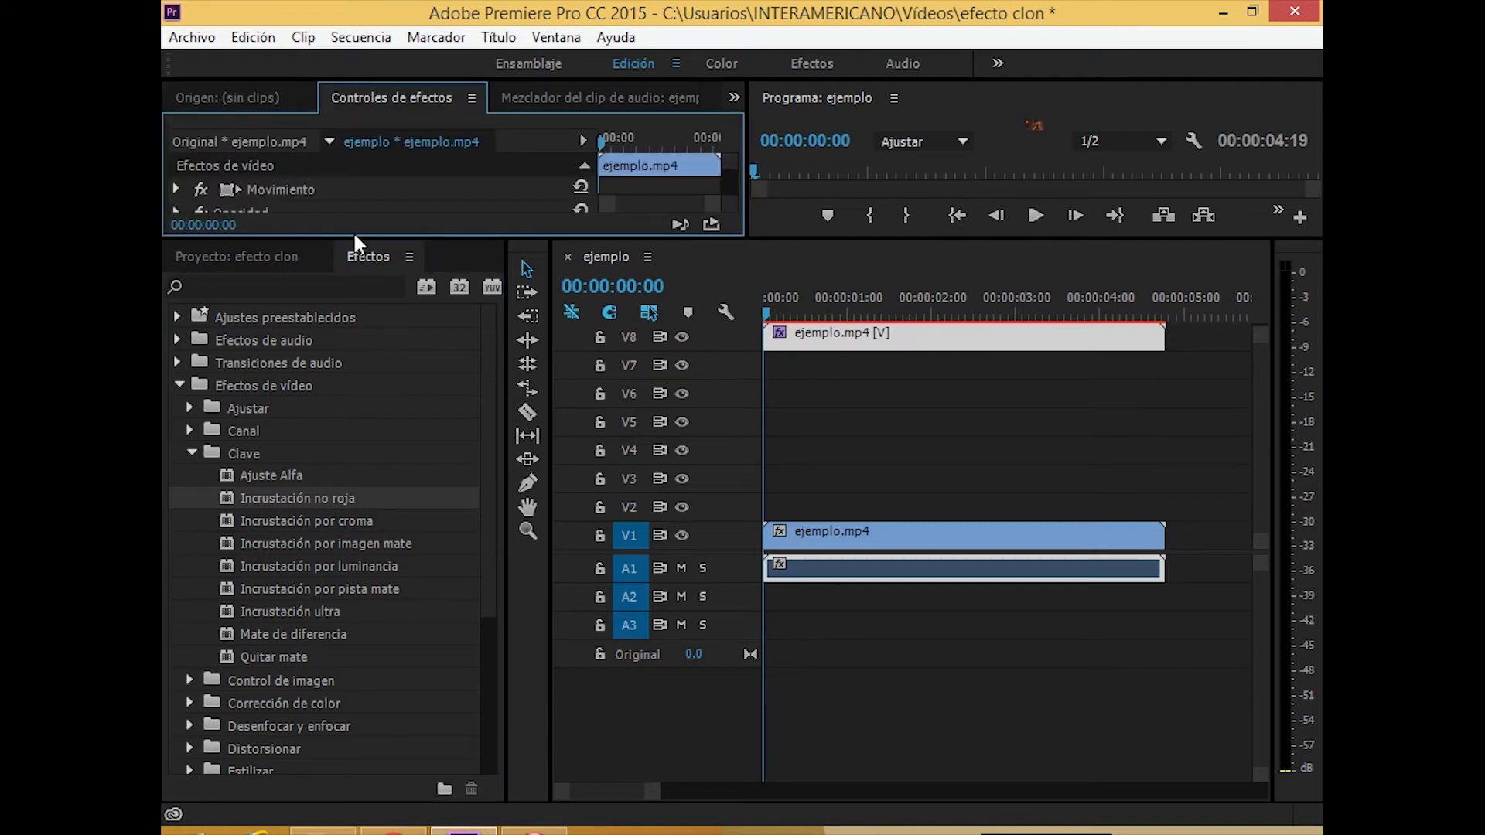
{"action": "left_click_drag", "start_coordinate": [322, 236], "coordinate": [323, 396]}
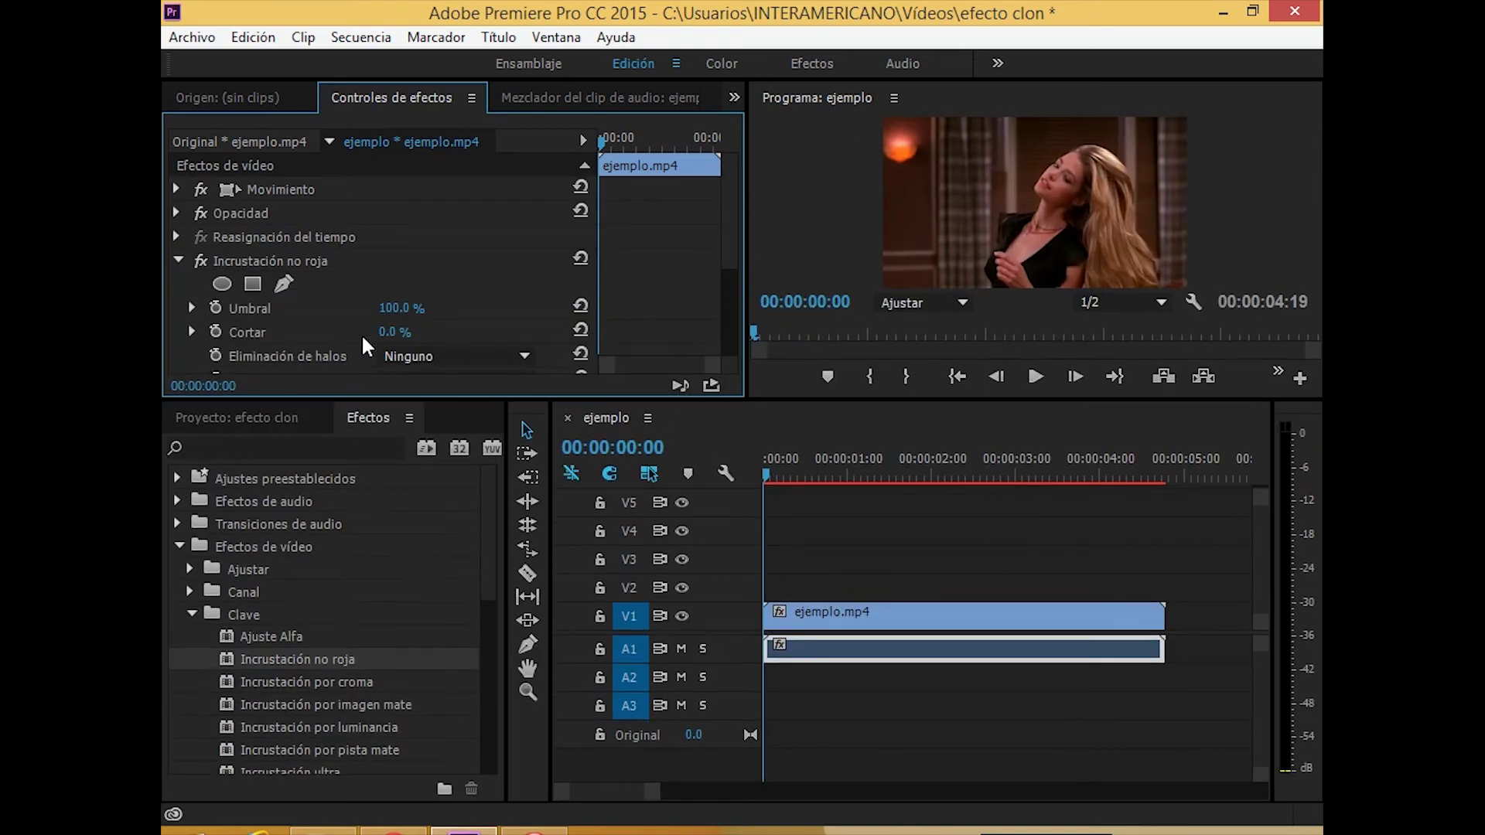
{"action": "type", "text": "15"}
- Duplicate the keyed V8 clip down onto each track from V7 to V2
{"action": "left_click_drag", "start_coordinate": [514, 400], "coordinate": [513, 198]}
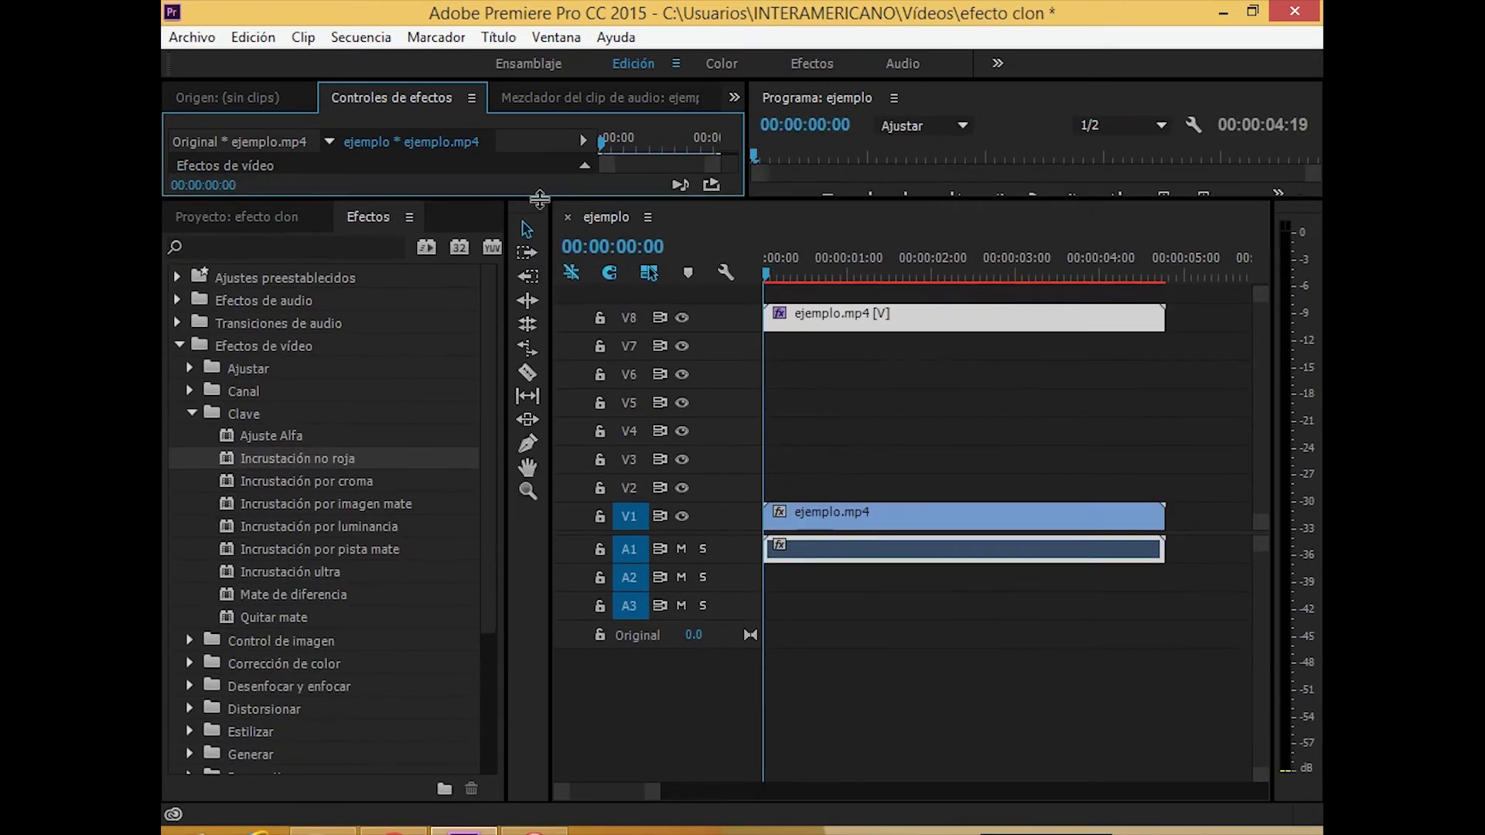
{"action": "left_click", "coordinate": [829, 314]}
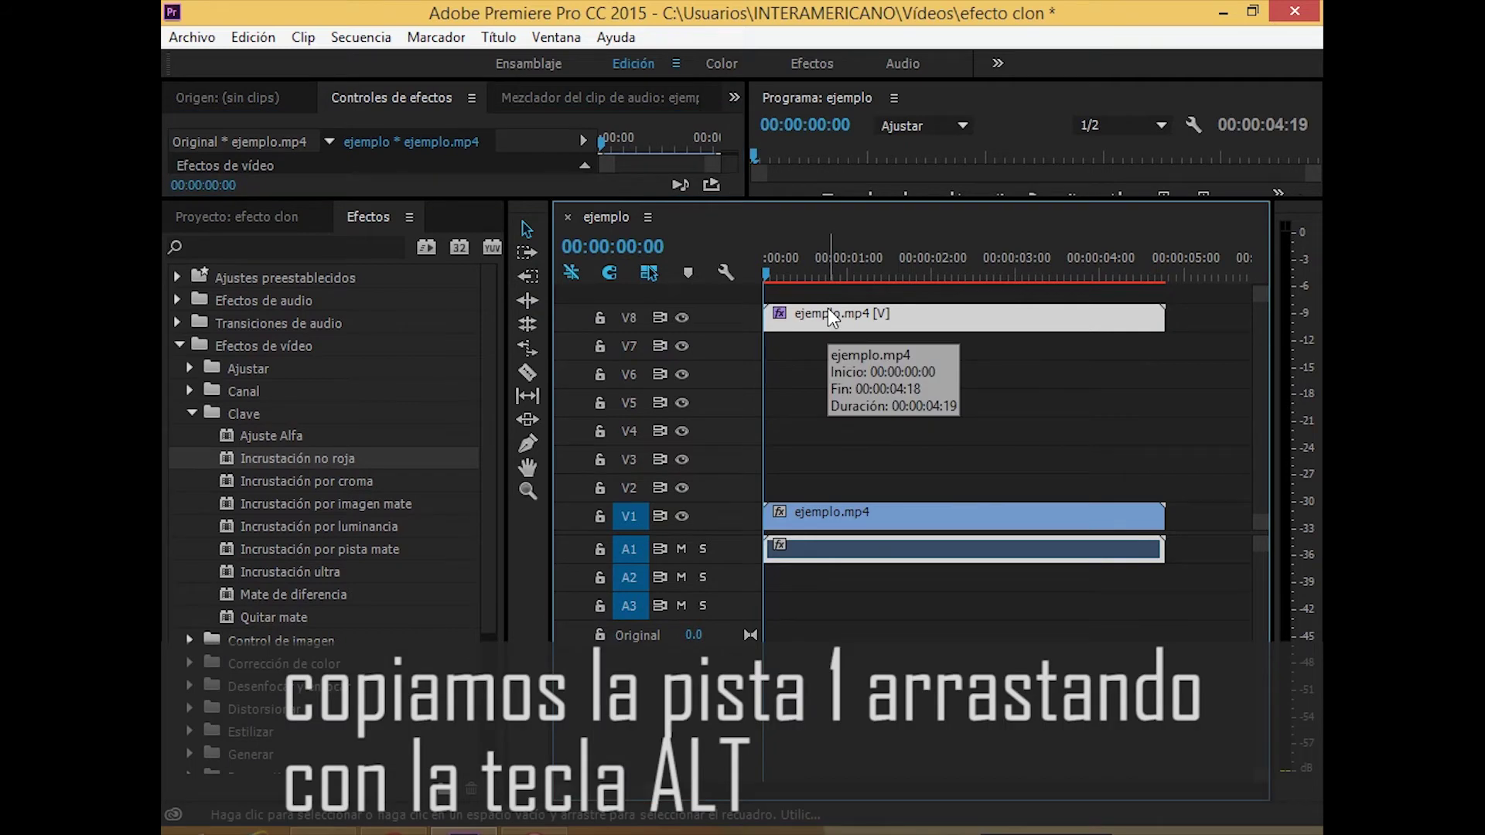
{"action": "left_click_drag", "start_coordinate": [828, 311], "coordinate": [819, 455]}
{"action": "left_click_drag", "start_coordinate": [820, 456], "coordinate": [819, 480]}
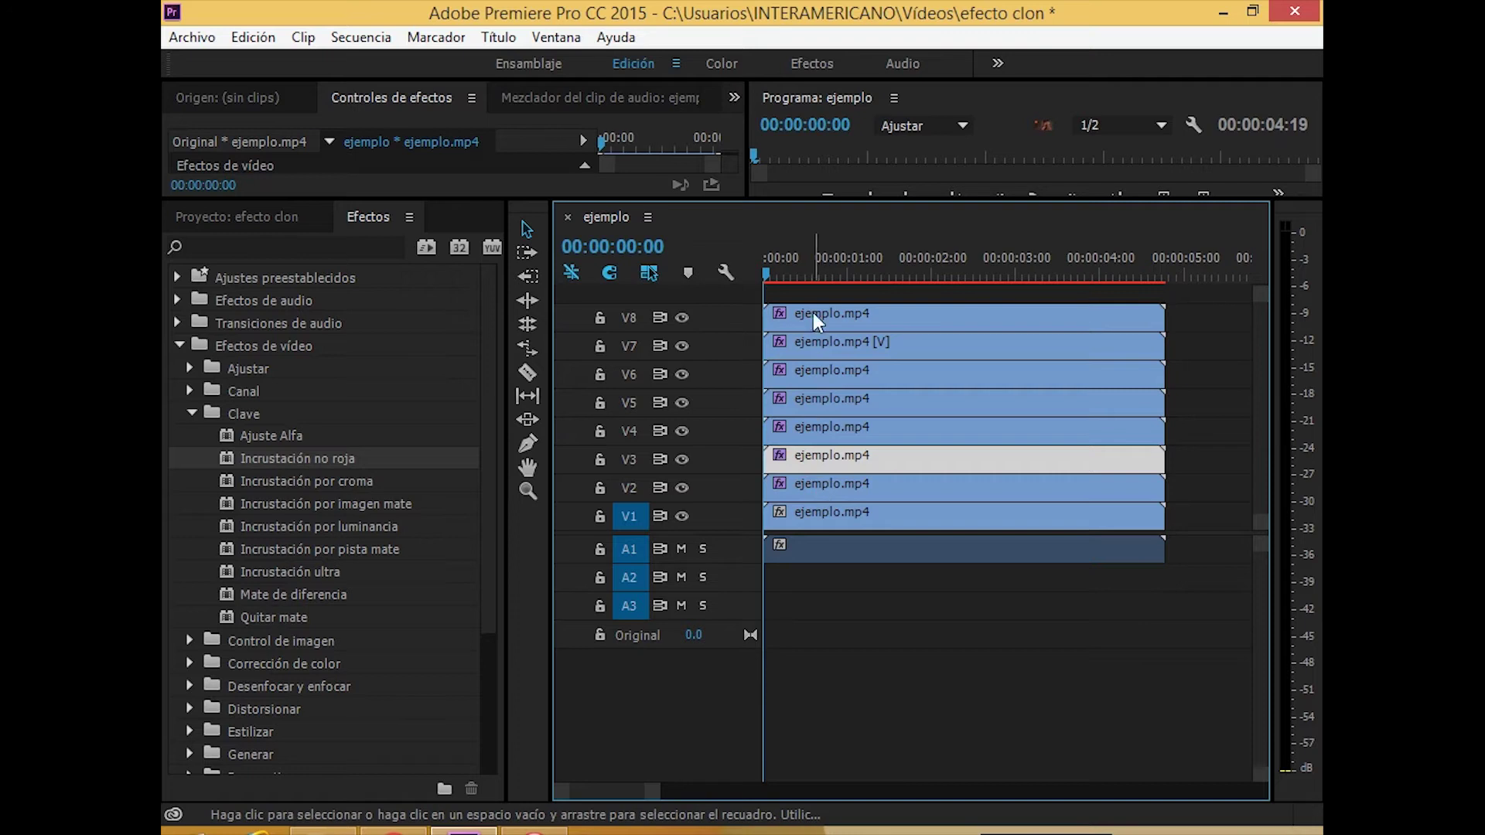
{"action": "left_click", "coordinate": [822, 338]}
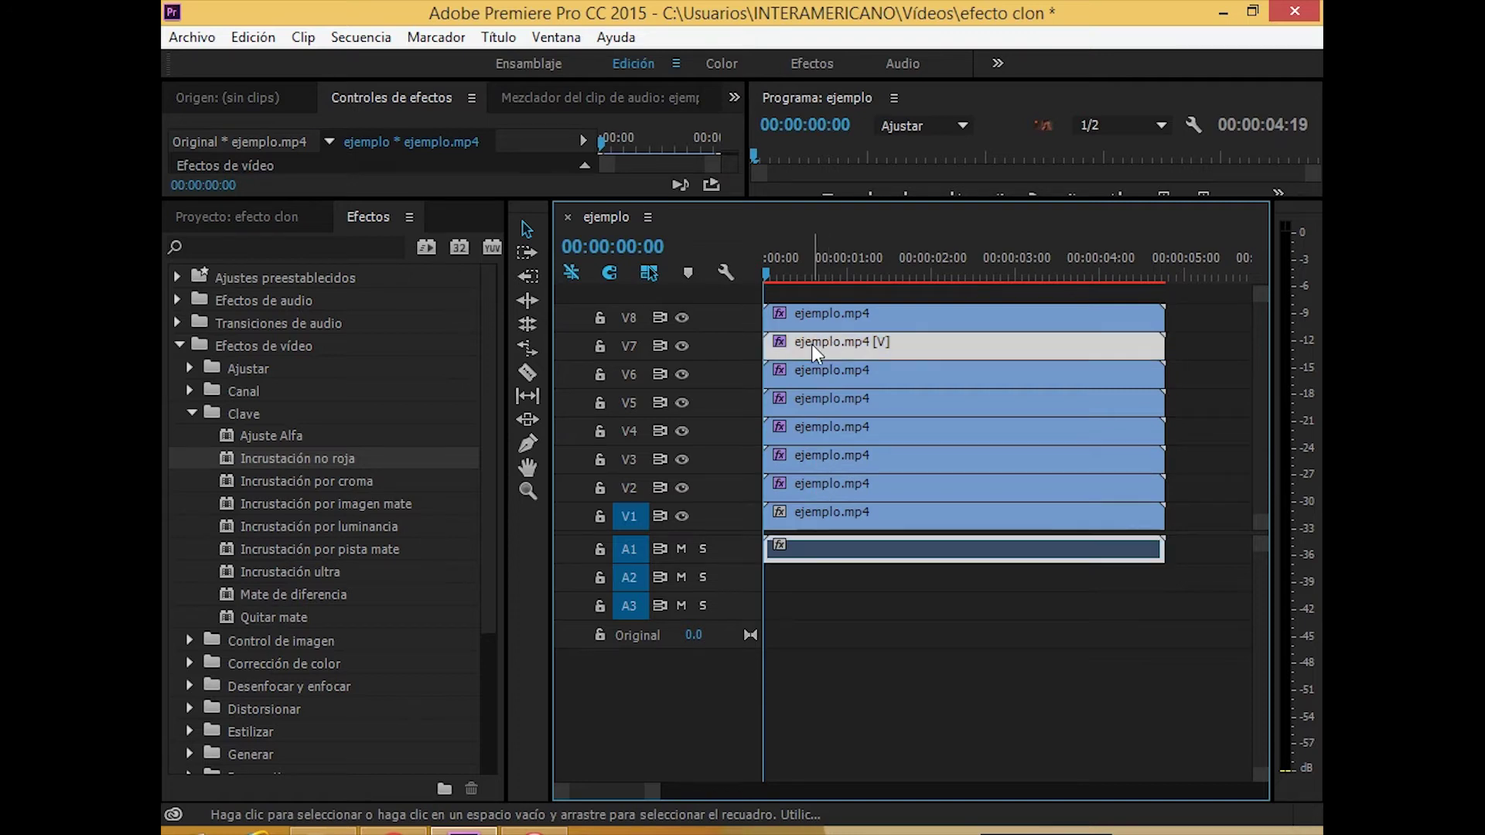
- Offset the V7, V2, V3, V4 and V5 copies progressively later in time
{"action": "mouse_move", "coordinate": [810, 344]}
{"action": "left_mouse_down"}
{"action": "mouse_move", "coordinate": [815, 364]}
{"action": "mouse_move", "coordinate": [850, 377]}
{"action": "mouse_move", "coordinate": [851, 418]}
{"action": "mouse_move", "coordinate": [903, 426]}
{"action": "mouse_move", "coordinate": [954, 464]}
{"action": "mouse_move", "coordinate": [951, 479]}
{"action": "mouse_move", "coordinate": [1055, 487]}
{"action": "left_mouse_up"}
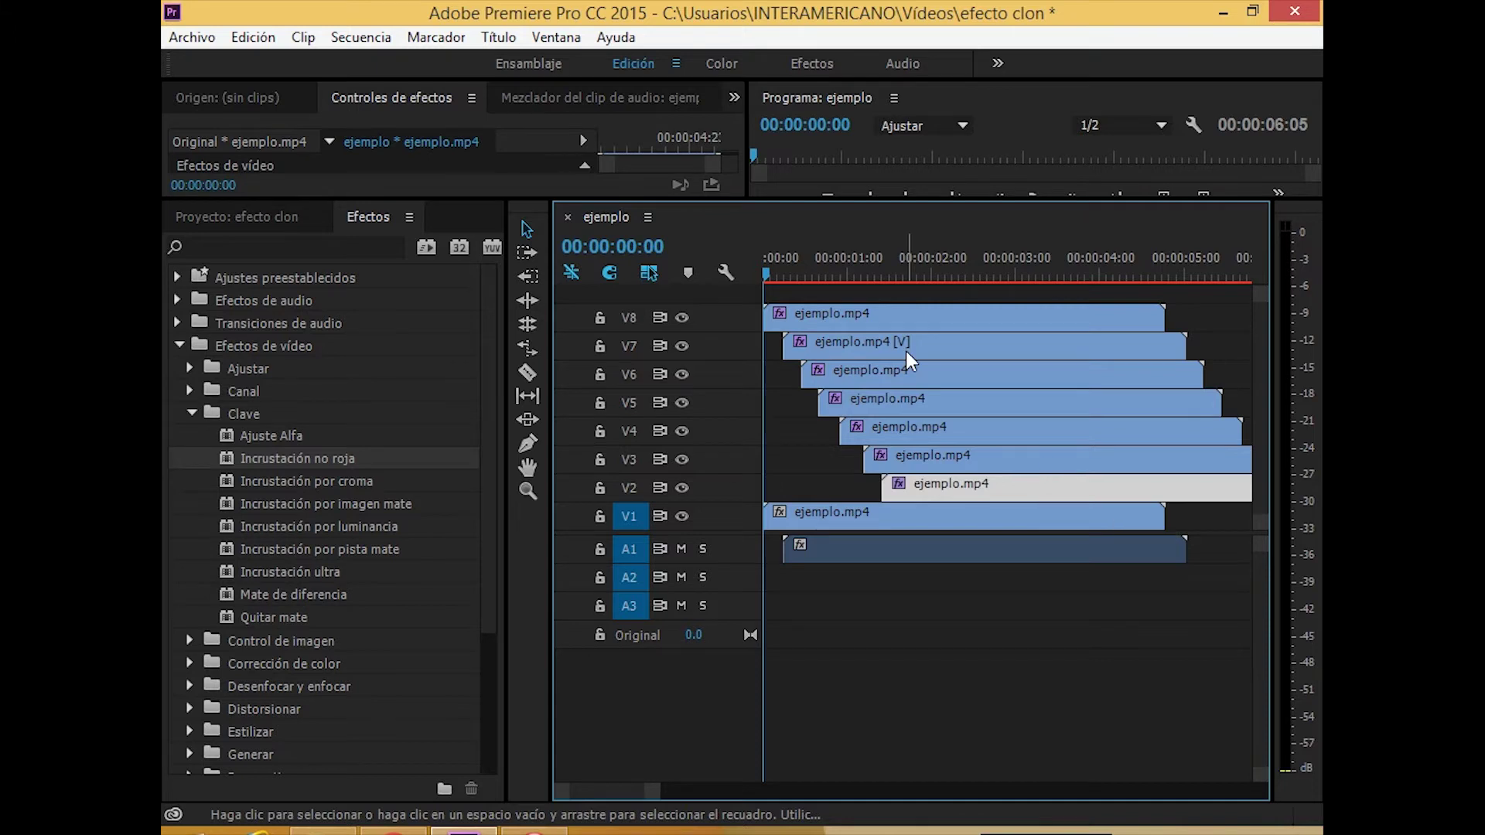
{"action": "mouse_move", "coordinate": [971, 489]}
{"action": "left_mouse_down"}
{"action": "mouse_move", "coordinate": [1052, 456]}
{"action": "mouse_move", "coordinate": [1115, 492]}
{"action": "left_mouse_up"}
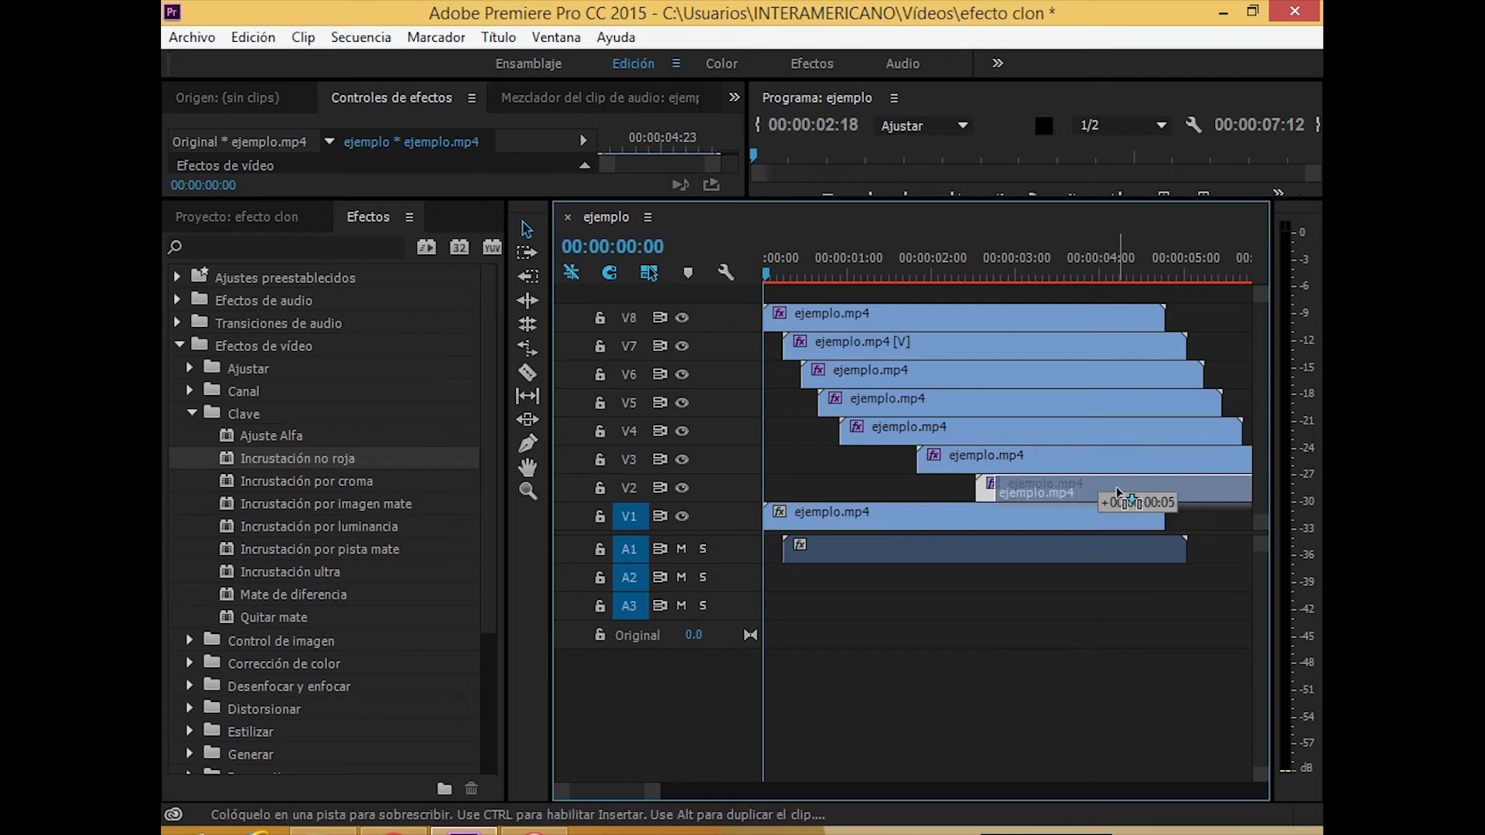
{"action": "left_click_drag", "start_coordinate": [948, 452], "coordinate": [966, 450]}
{"action": "left_click", "coordinate": [907, 429]}
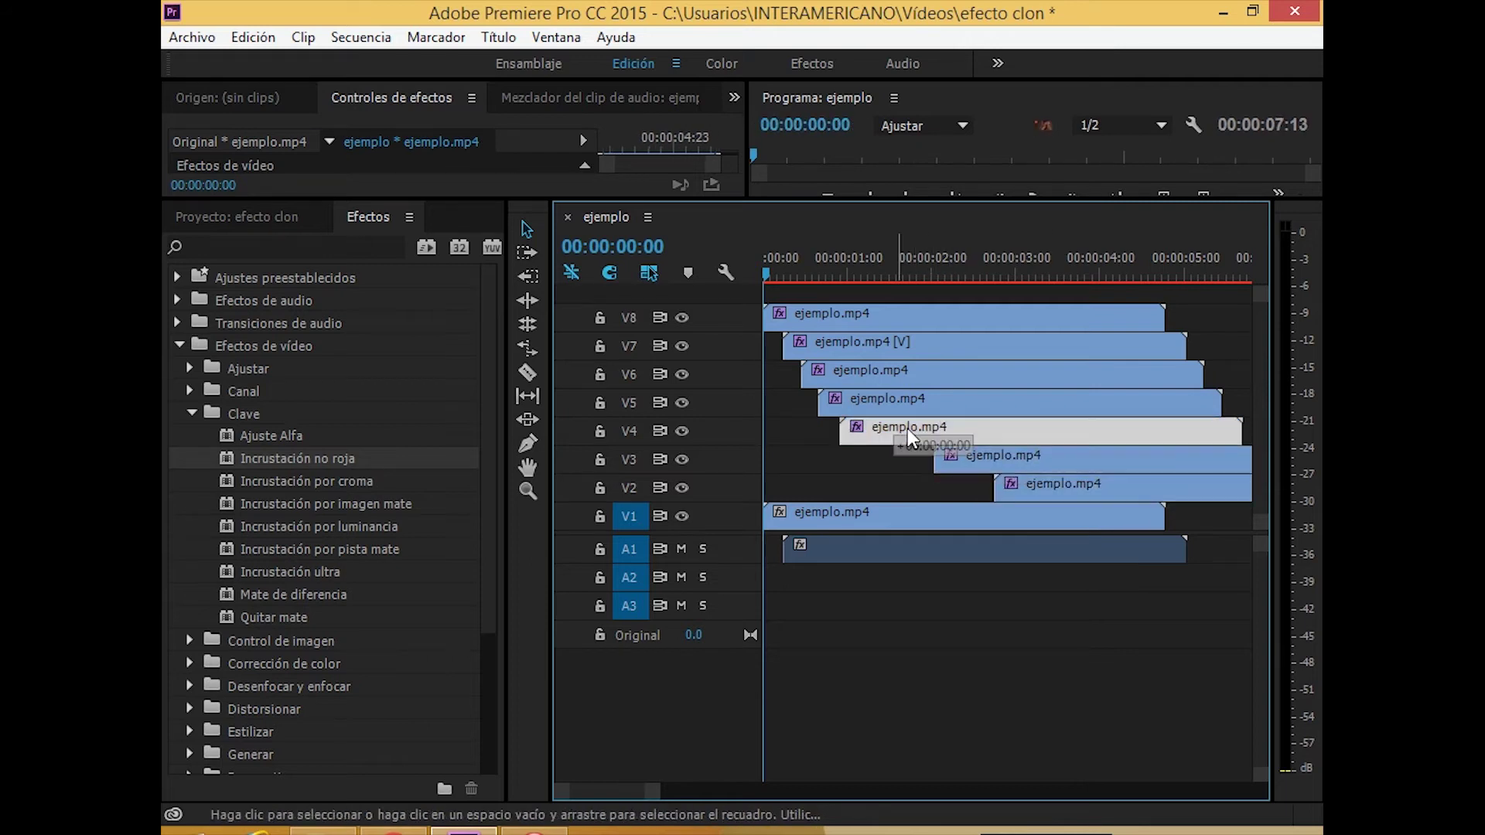
{"action": "left_click_drag", "start_coordinate": [907, 429], "coordinate": [952, 429]}
{"action": "left_click", "coordinate": [856, 396]}
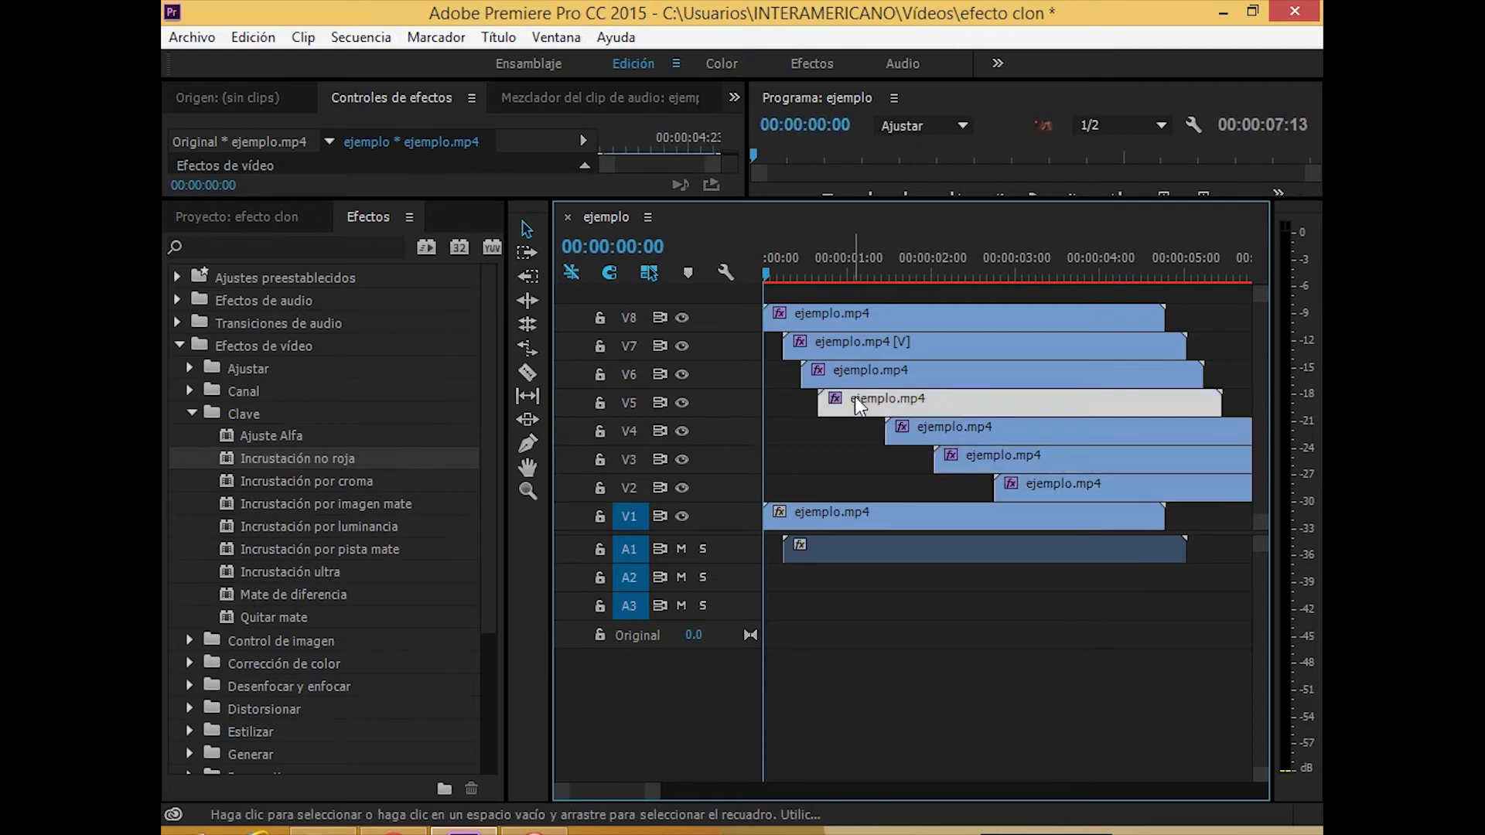
{"action": "mouse_move", "coordinate": [855, 396]}
{"action": "left_mouse_down"}
{"action": "mouse_move", "coordinate": [894, 396]}
{"action": "mouse_move", "coordinate": [879, 379]}
{"action": "left_mouse_up"}
{"action": "left_click", "coordinate": [858, 379]}
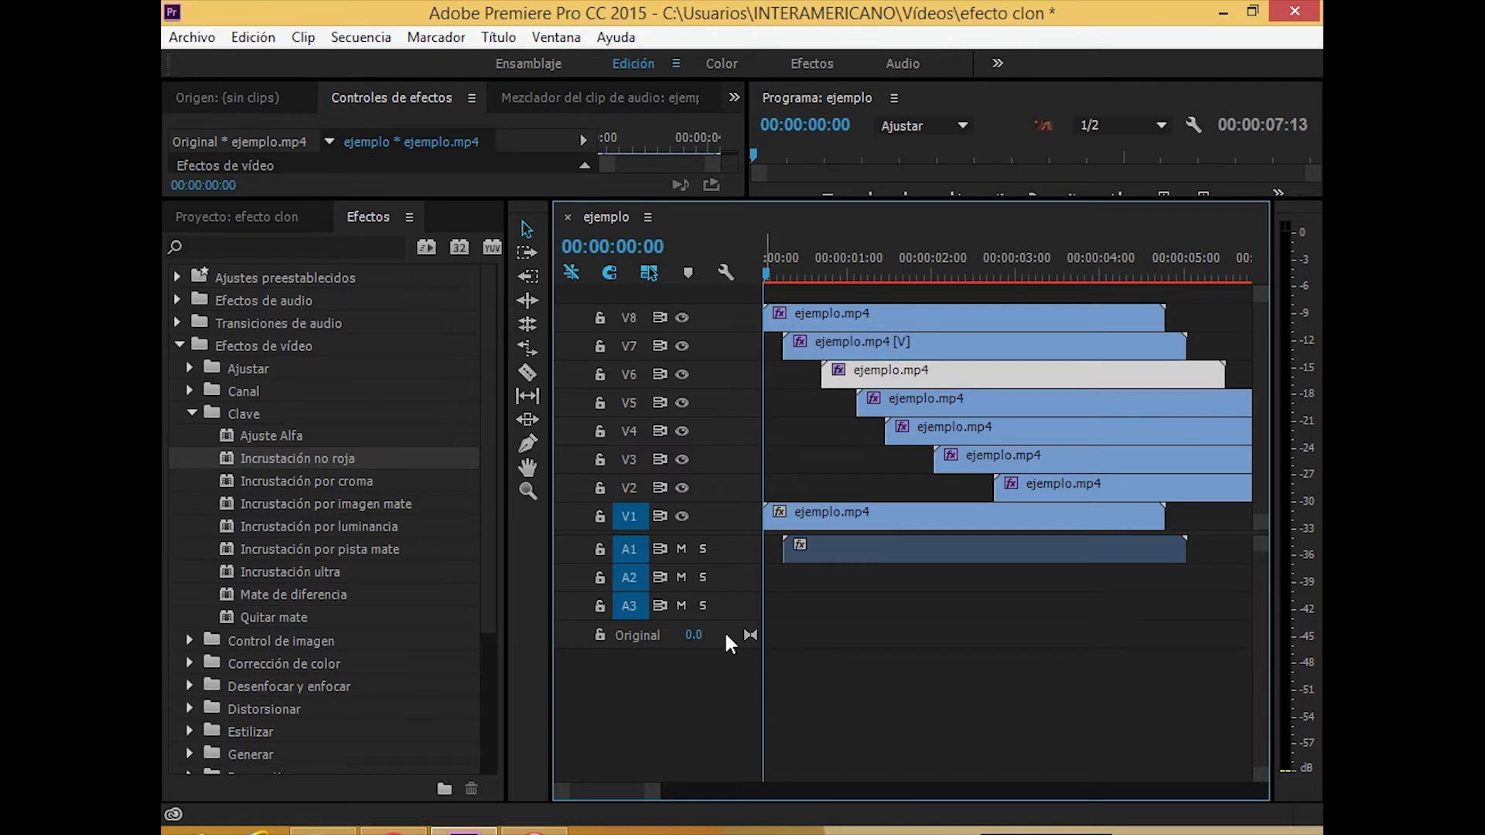
- Set the playhead to 00:00:04:19 and slide the linked V7 clip and audio earlier
{"action": "left_click_drag", "start_coordinate": [763, 634], "coordinate": [1164, 583]}
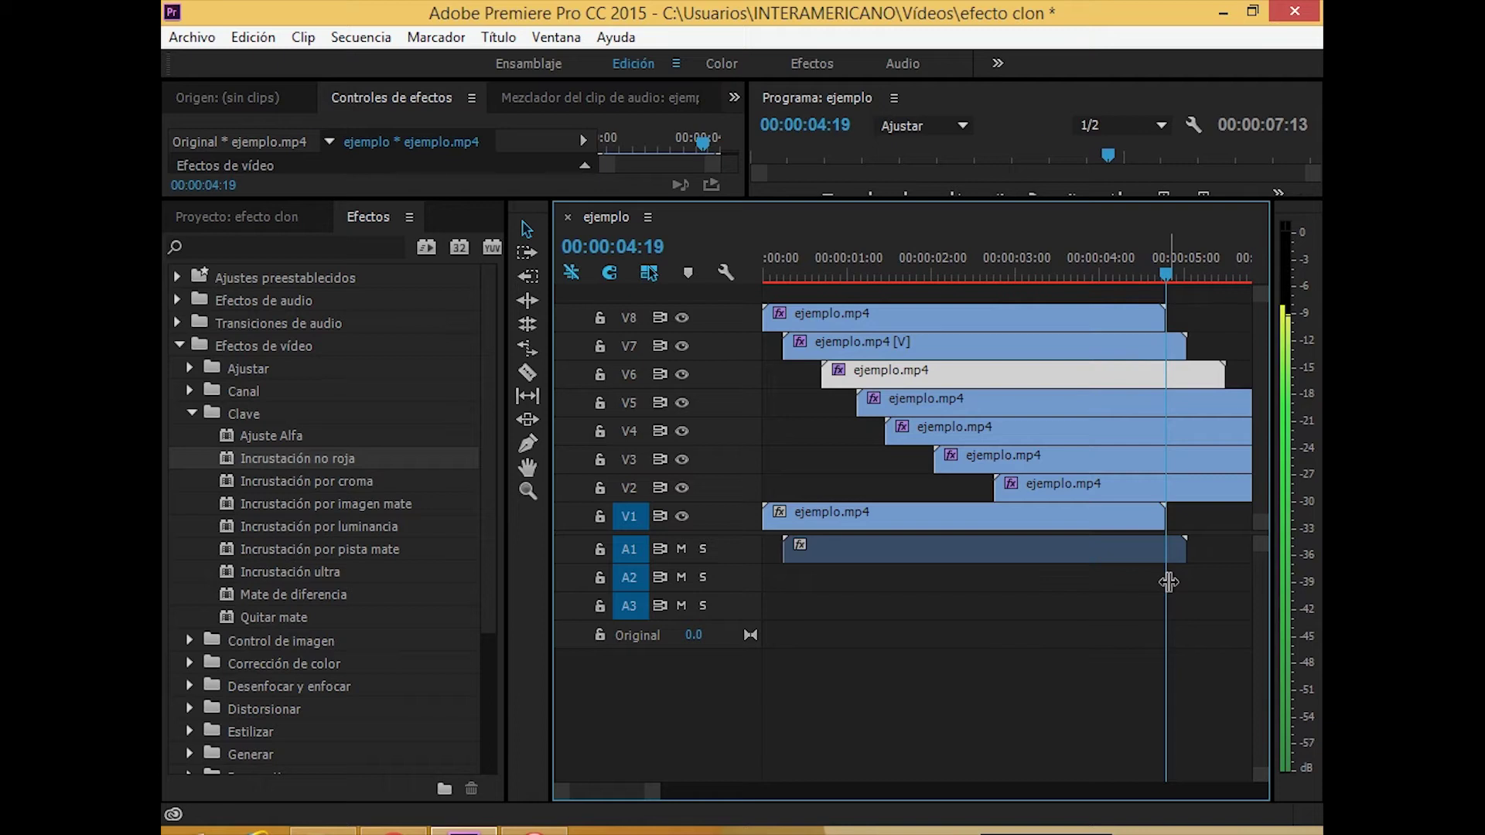
{"action": "left_click_drag", "start_coordinate": [1167, 584], "coordinate": [1162, 531]}
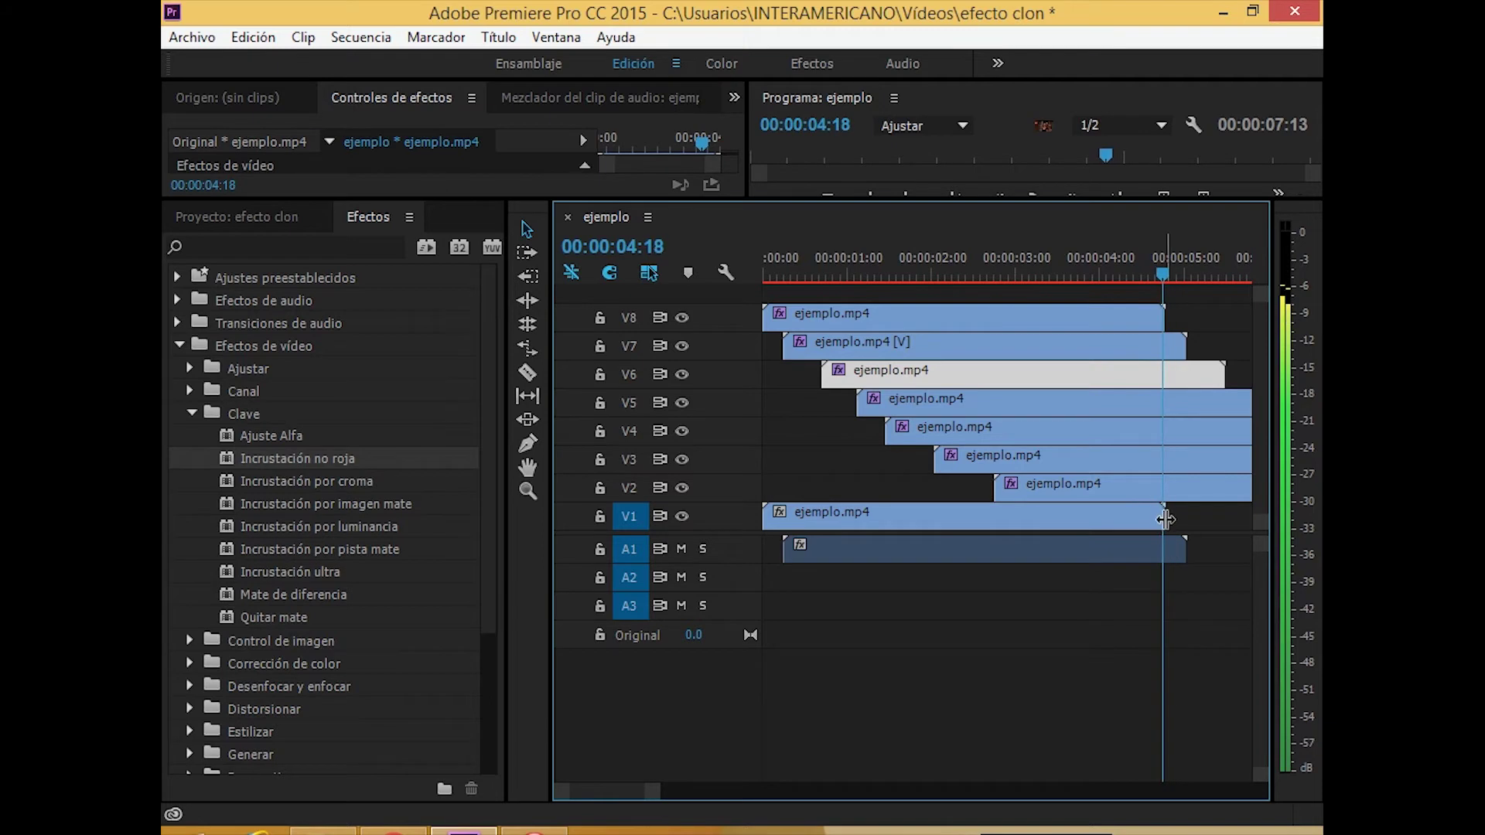
{"action": "mouse_move", "coordinate": [1032, 545]}
{"action": "left_mouse_down"}
{"action": "mouse_move", "coordinate": [992, 555]}
{"action": "mouse_move", "coordinate": [949, 541]}
{"action": "left_mouse_up"}
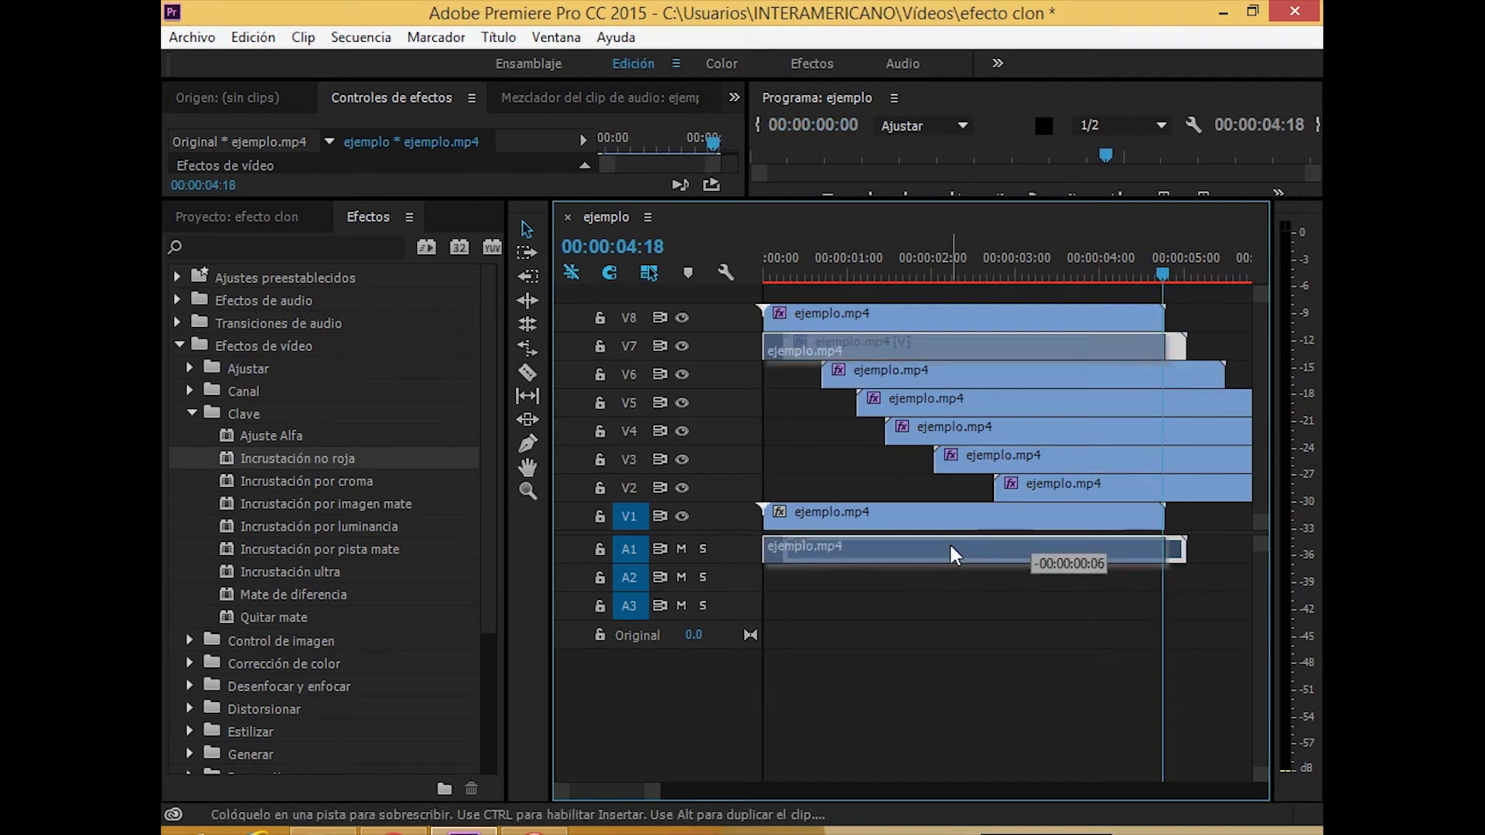
{"action": "double_click", "coordinate": [829, 373]}
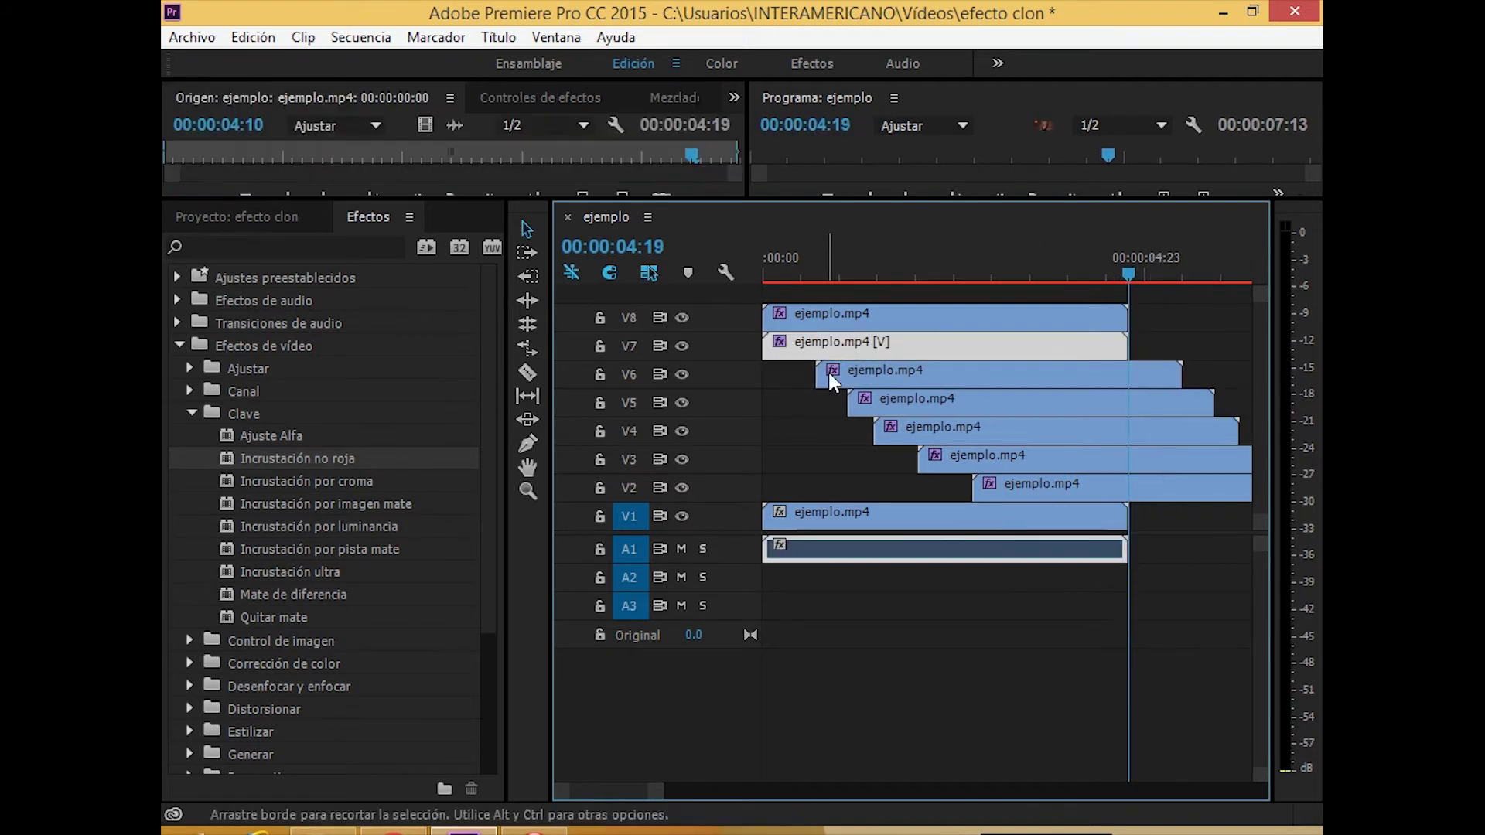
- Unlink the V7 video from its audio with Desvincular and move it back to its staggered start
{"action": "right_click", "coordinate": [850, 342]}
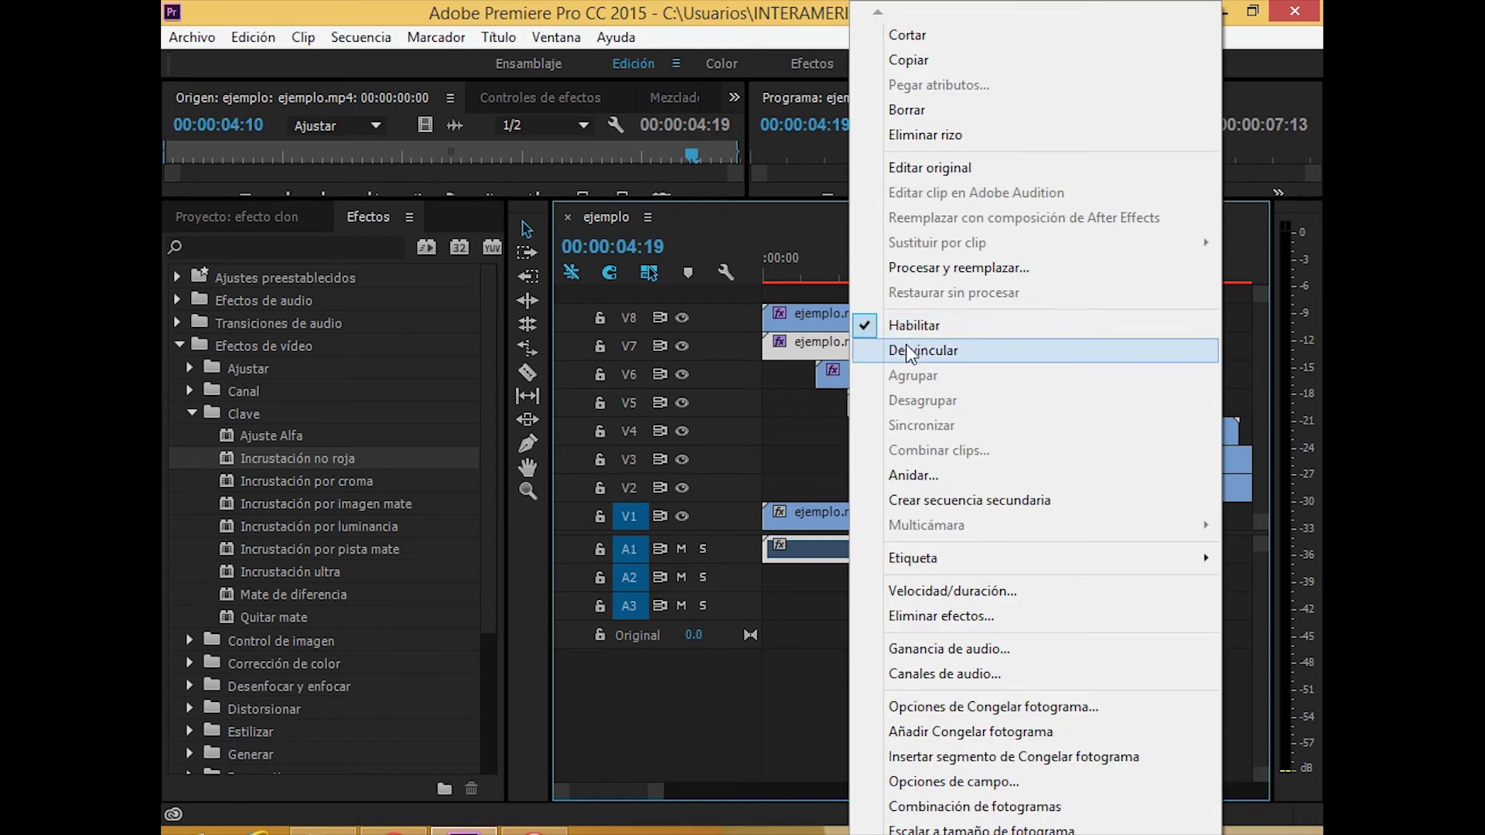
{"action": "left_click", "coordinate": [912, 350]}
{"action": "mouse_move", "coordinate": [795, 346]}
{"action": "left_mouse_down"}
{"action": "mouse_move", "coordinate": [773, 603]}
{"action": "mouse_move", "coordinate": [846, 633]}
{"action": "left_mouse_up"}
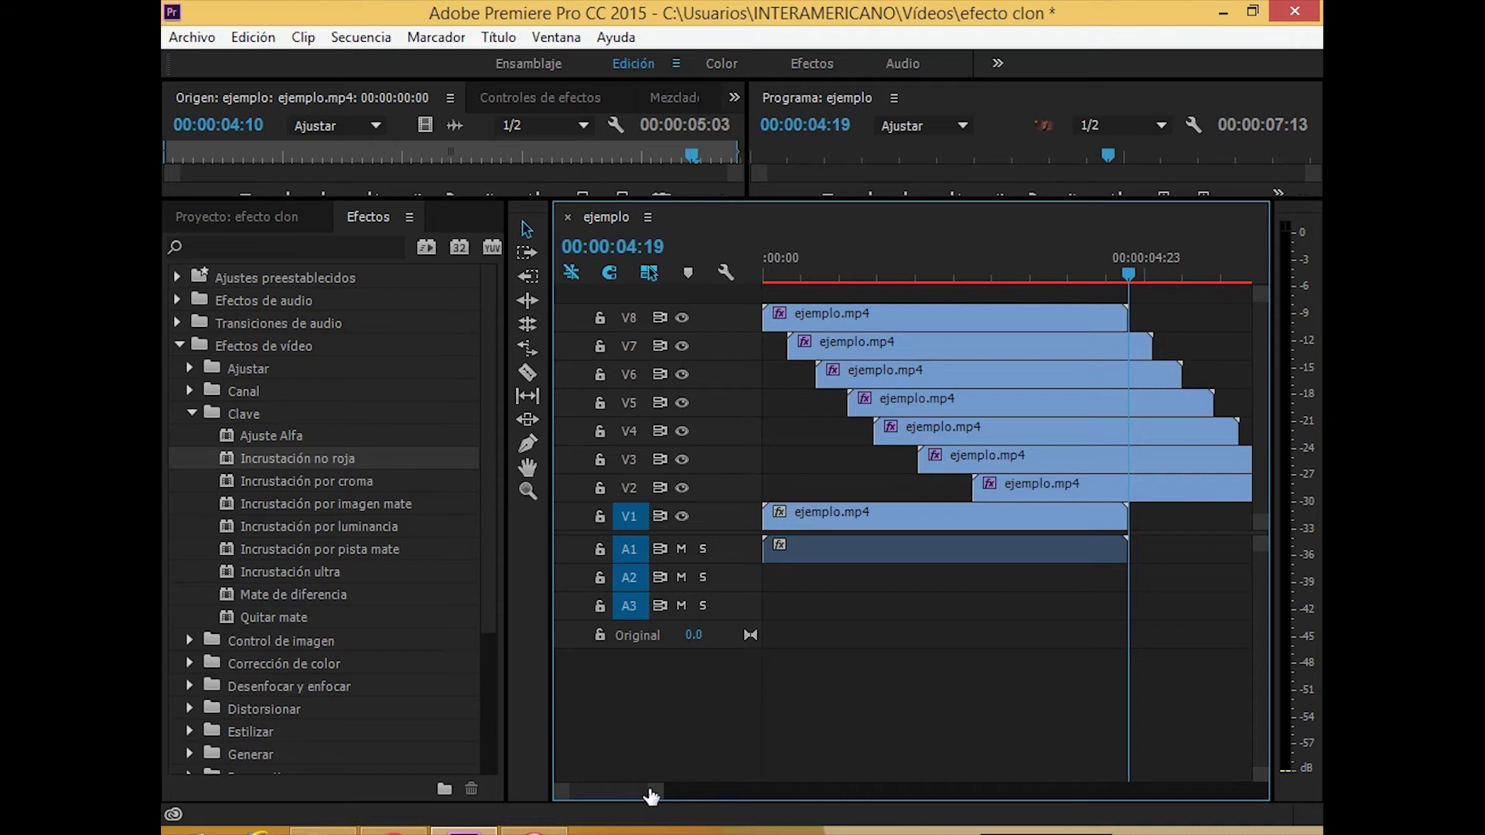
{"action": "mouse_move", "coordinate": [651, 796]}
{"action": "left_mouse_down"}
{"action": "mouse_move", "coordinate": [597, 783]}
{"action": "mouse_move", "coordinate": [619, 800]}
{"action": "left_mouse_up"}
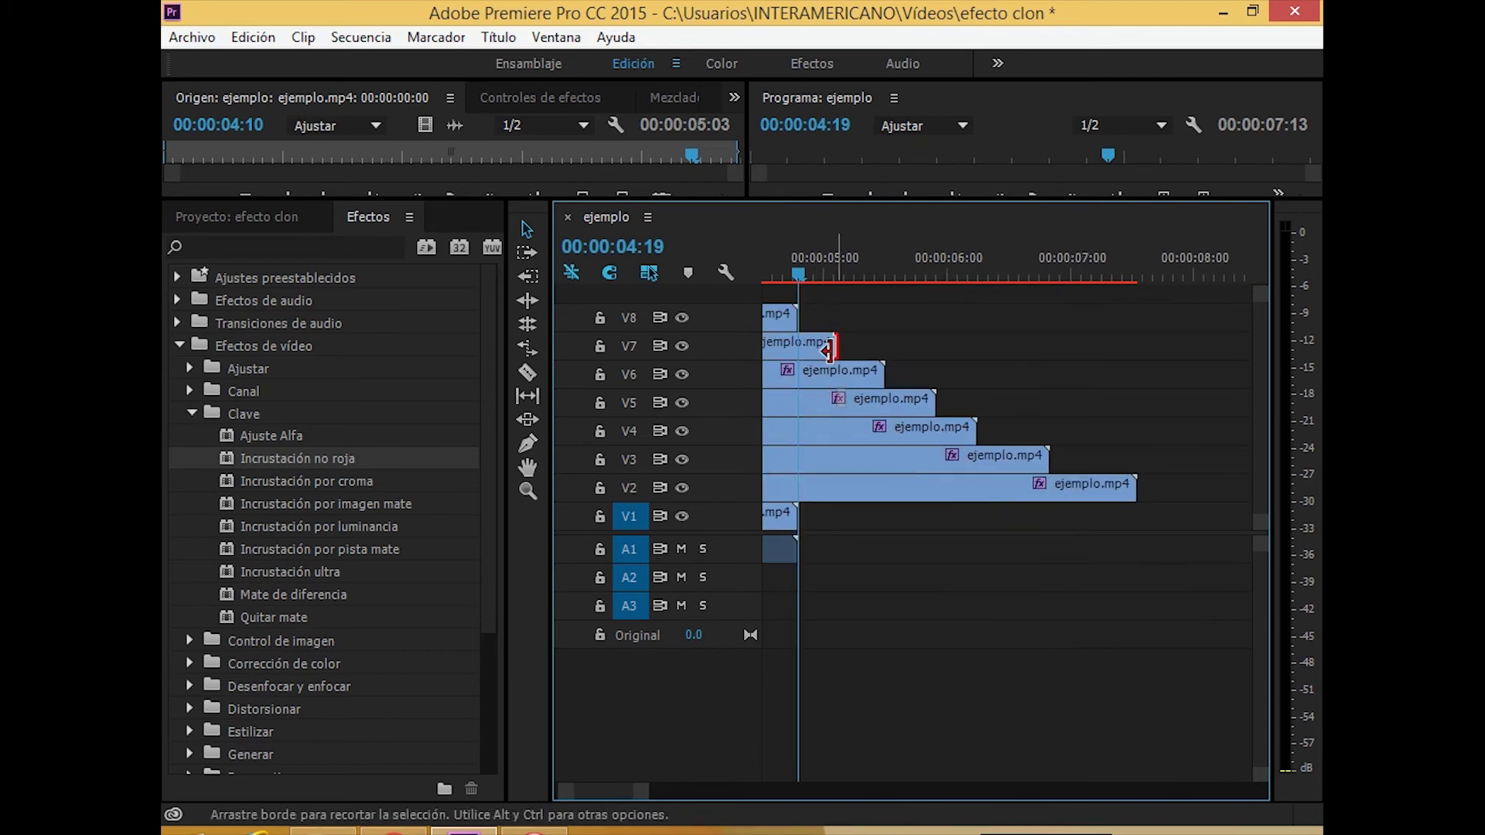
- Trim the ends of the V7, V6, V5, V4, V3 and V2 copies to 00:00:04:19
{"action": "left_click_drag", "start_coordinate": [828, 349], "coordinate": [796, 342]}
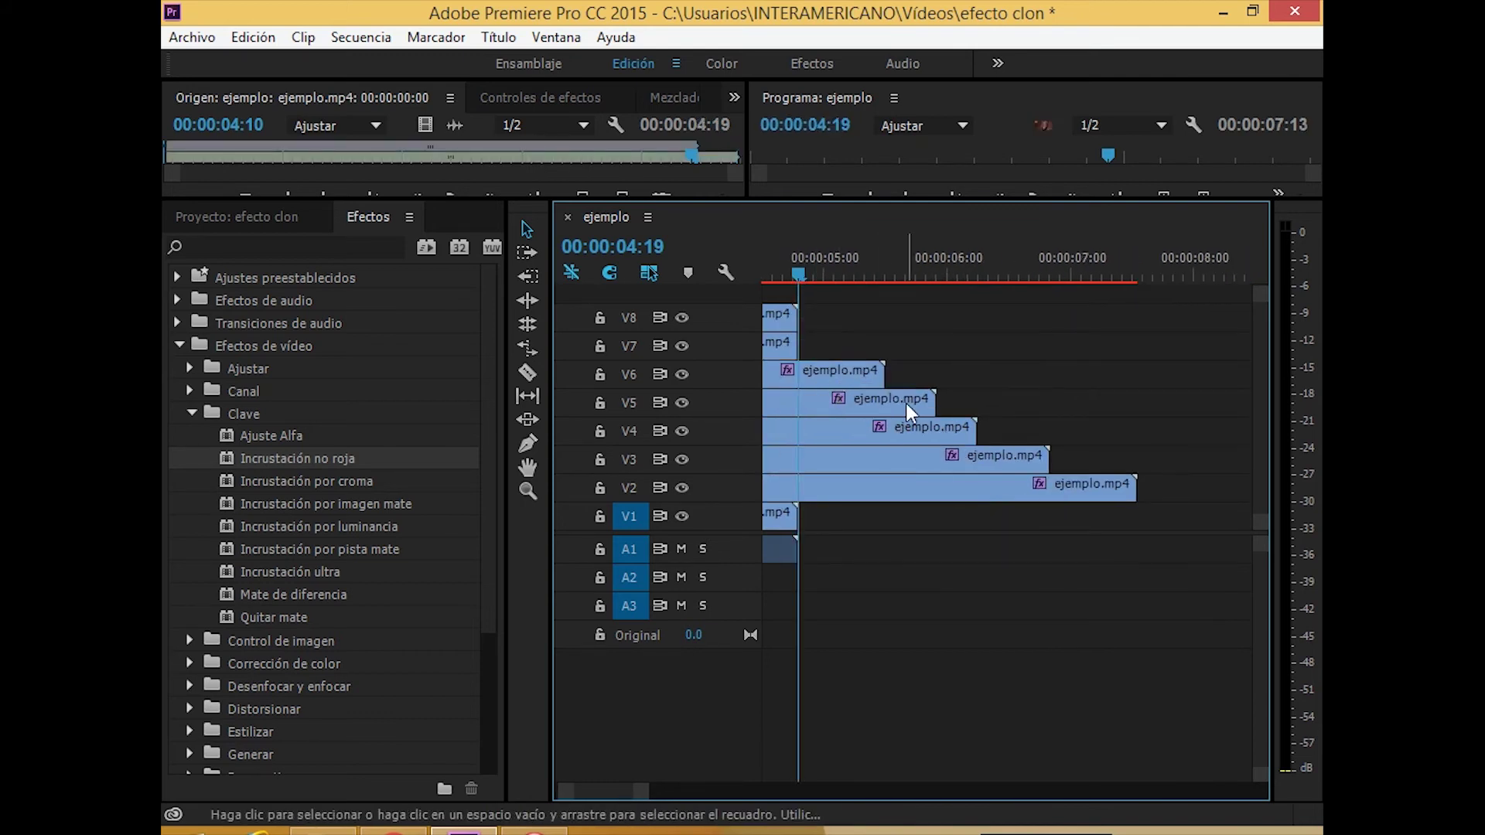
{"action": "left_click_drag", "start_coordinate": [882, 375], "coordinate": [883, 375]}
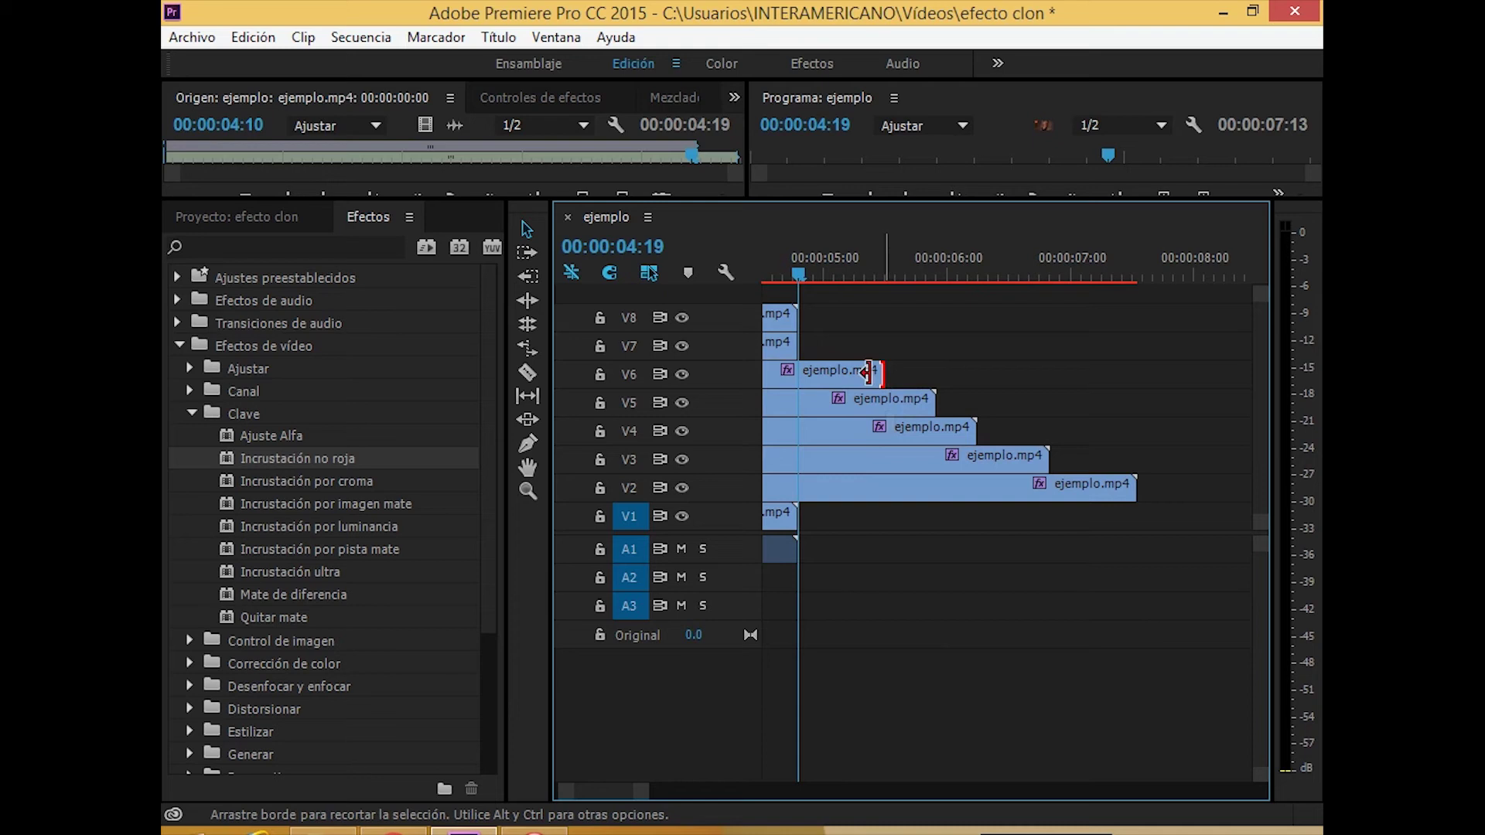
{"action": "key", "text": "e"}
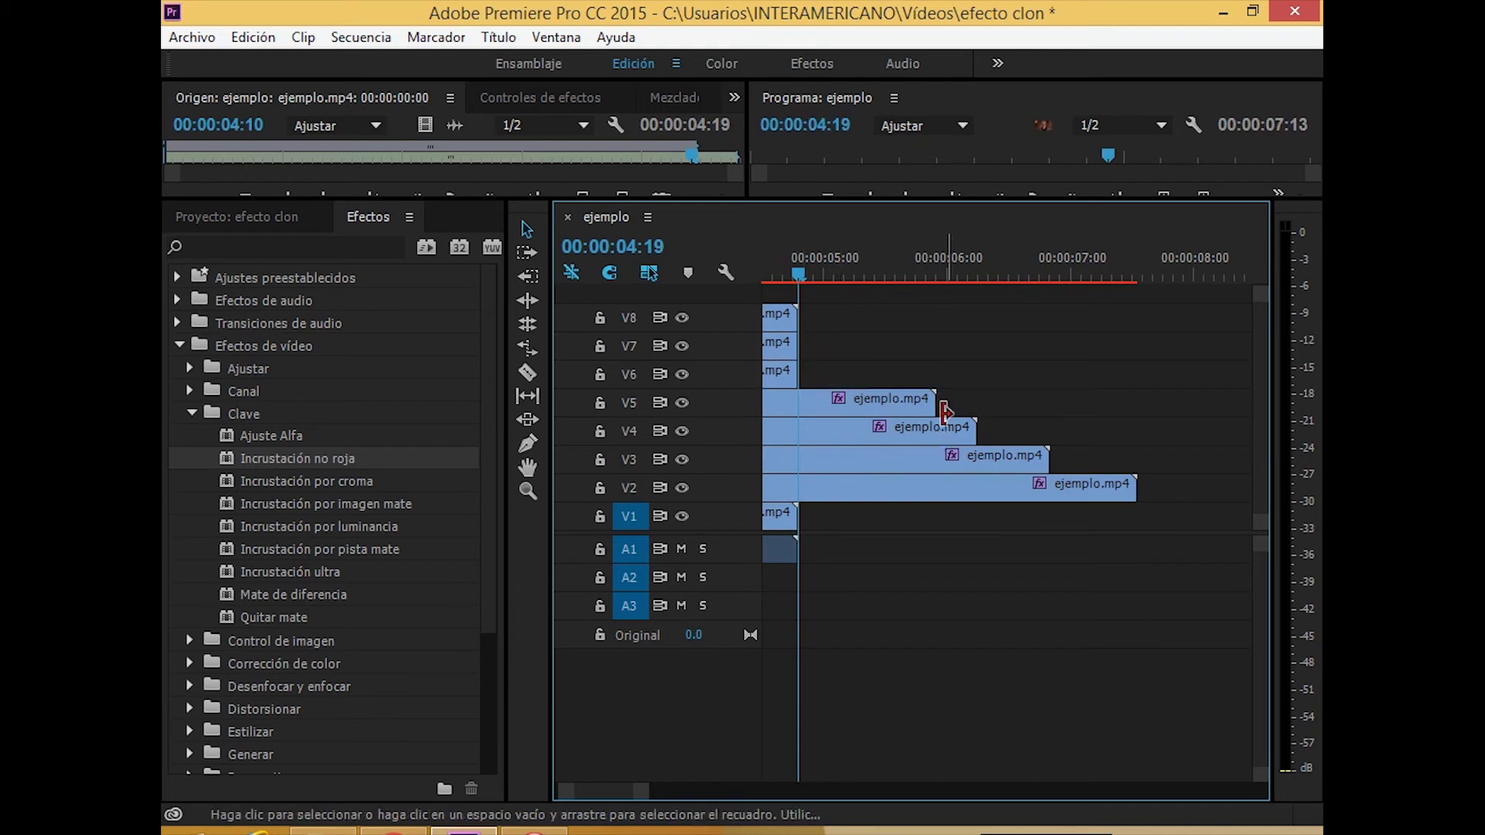
{"action": "left_click_drag", "start_coordinate": [930, 399], "coordinate": [798, 400]}
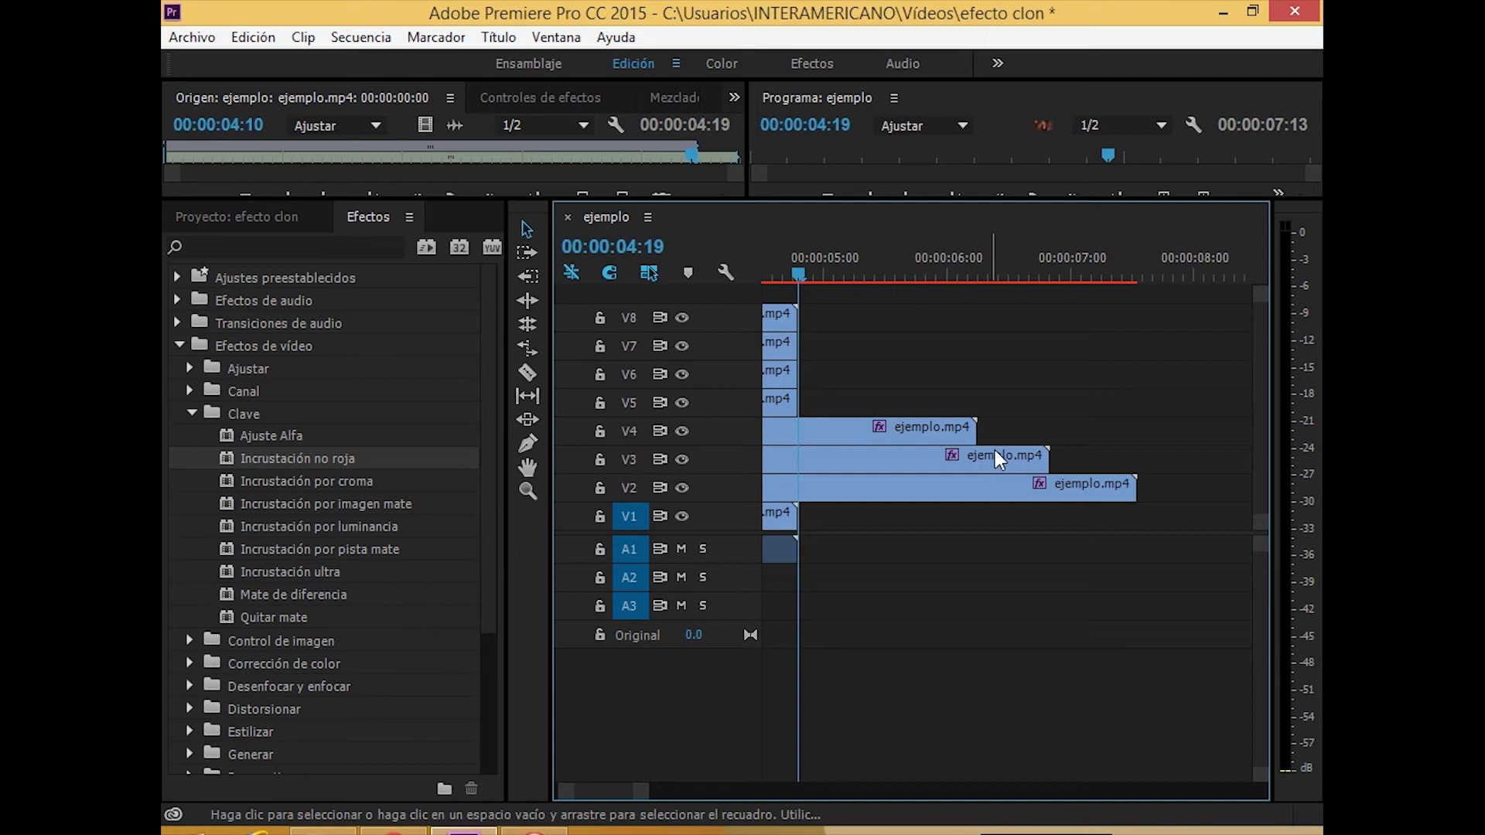
{"action": "left_click", "coordinate": [971, 430]}
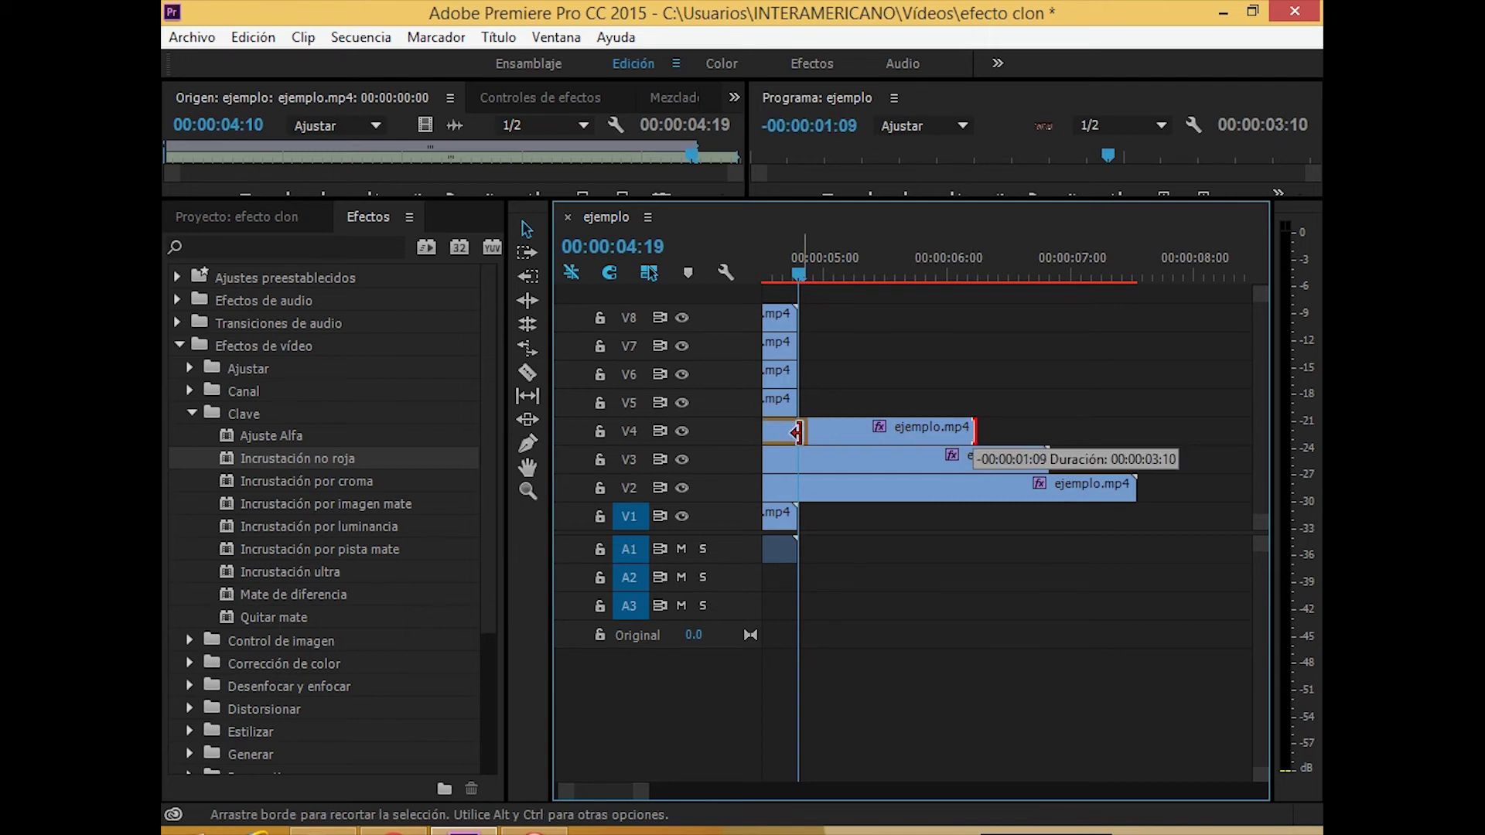
{"action": "left_click_drag", "start_coordinate": [816, 431], "coordinate": [944, 474]}
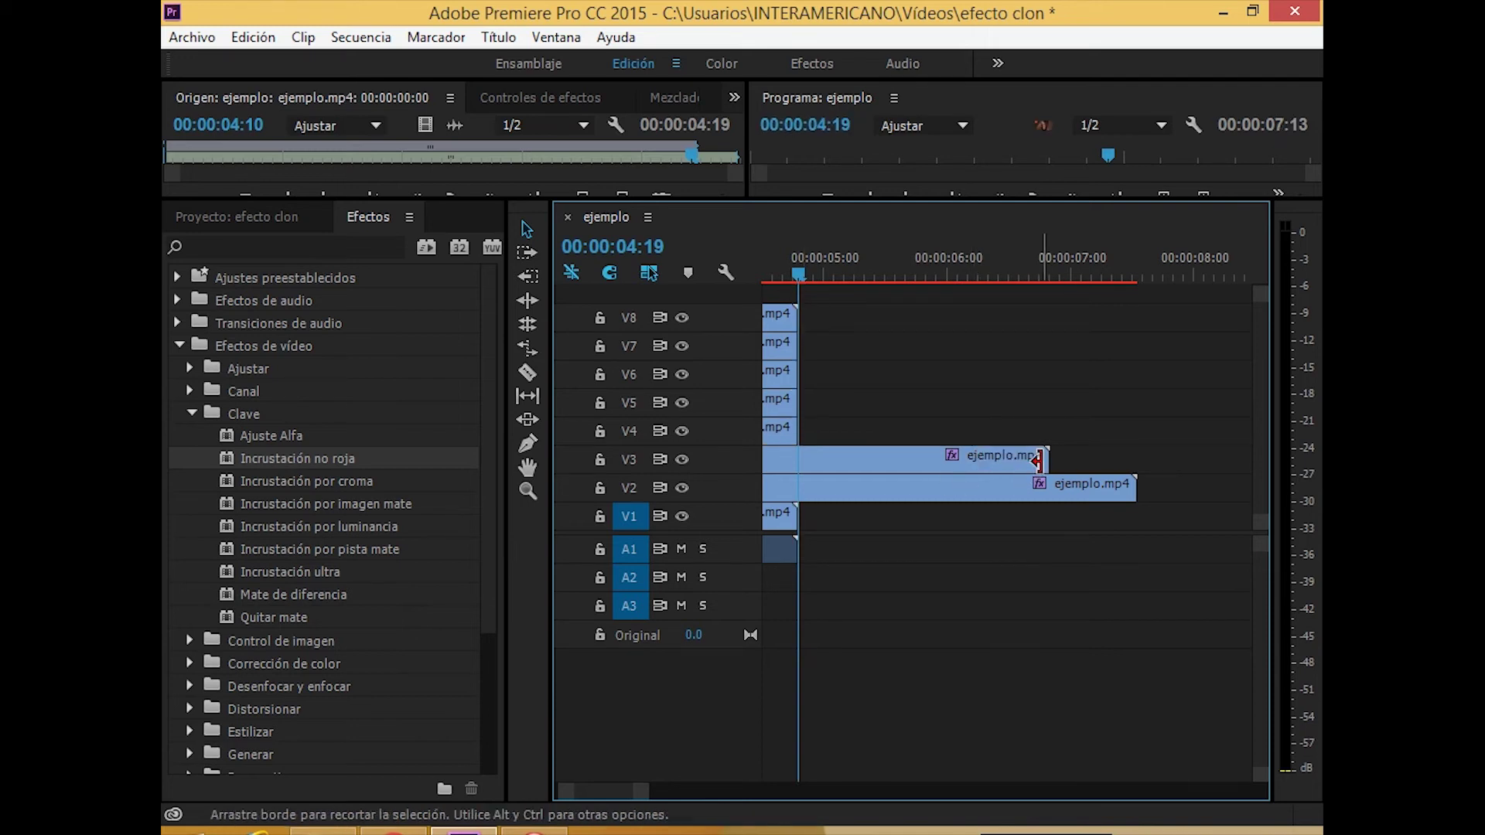
{"action": "left_click_drag", "start_coordinate": [1045, 456], "coordinate": [796, 457]}
{"action": "left_click_drag", "start_coordinate": [1123, 484], "coordinate": [797, 485]}
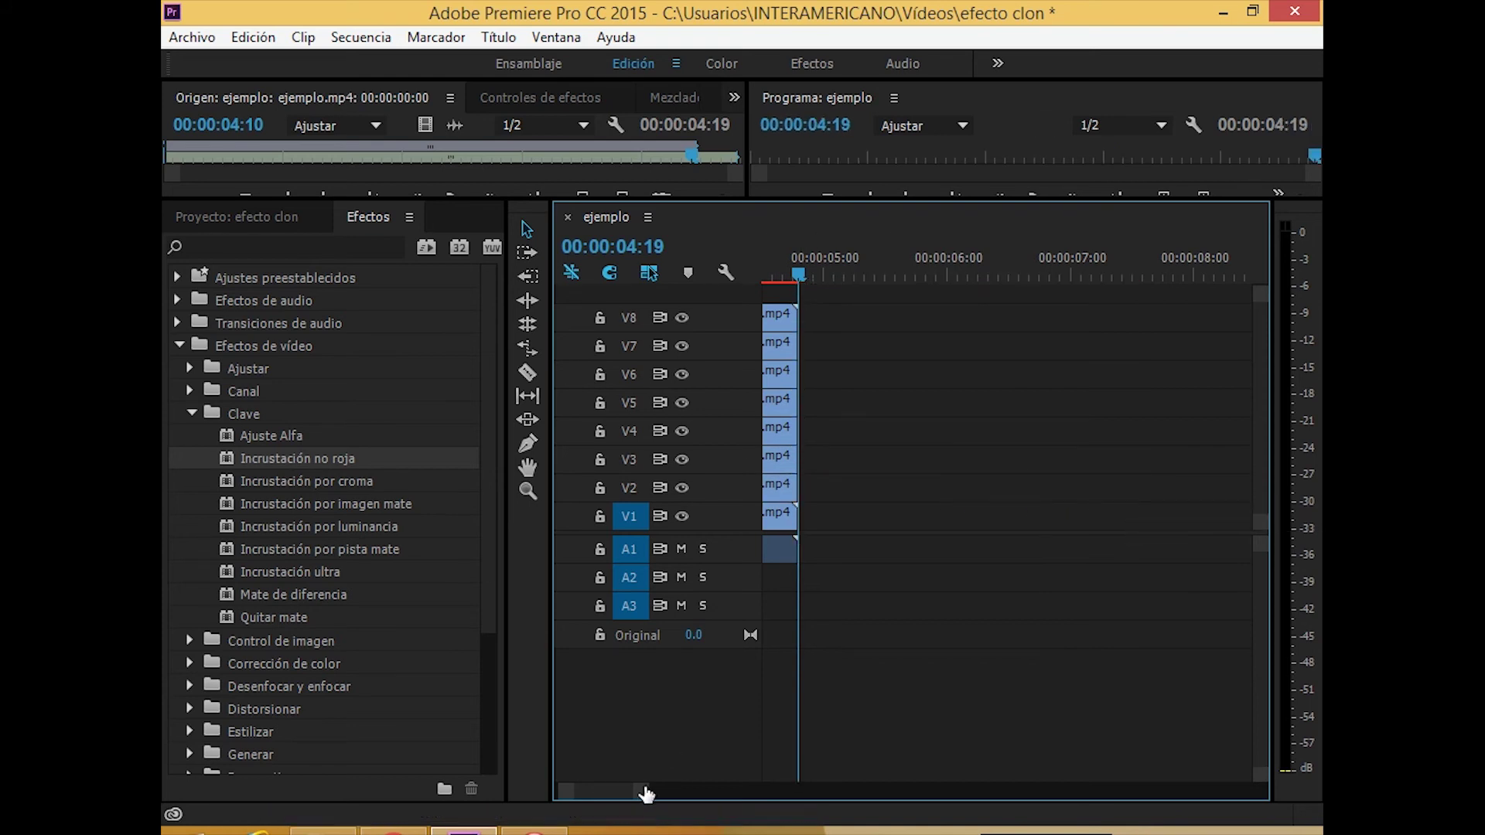
{"action": "left_click_drag", "start_coordinate": [646, 794], "coordinate": [673, 792]}
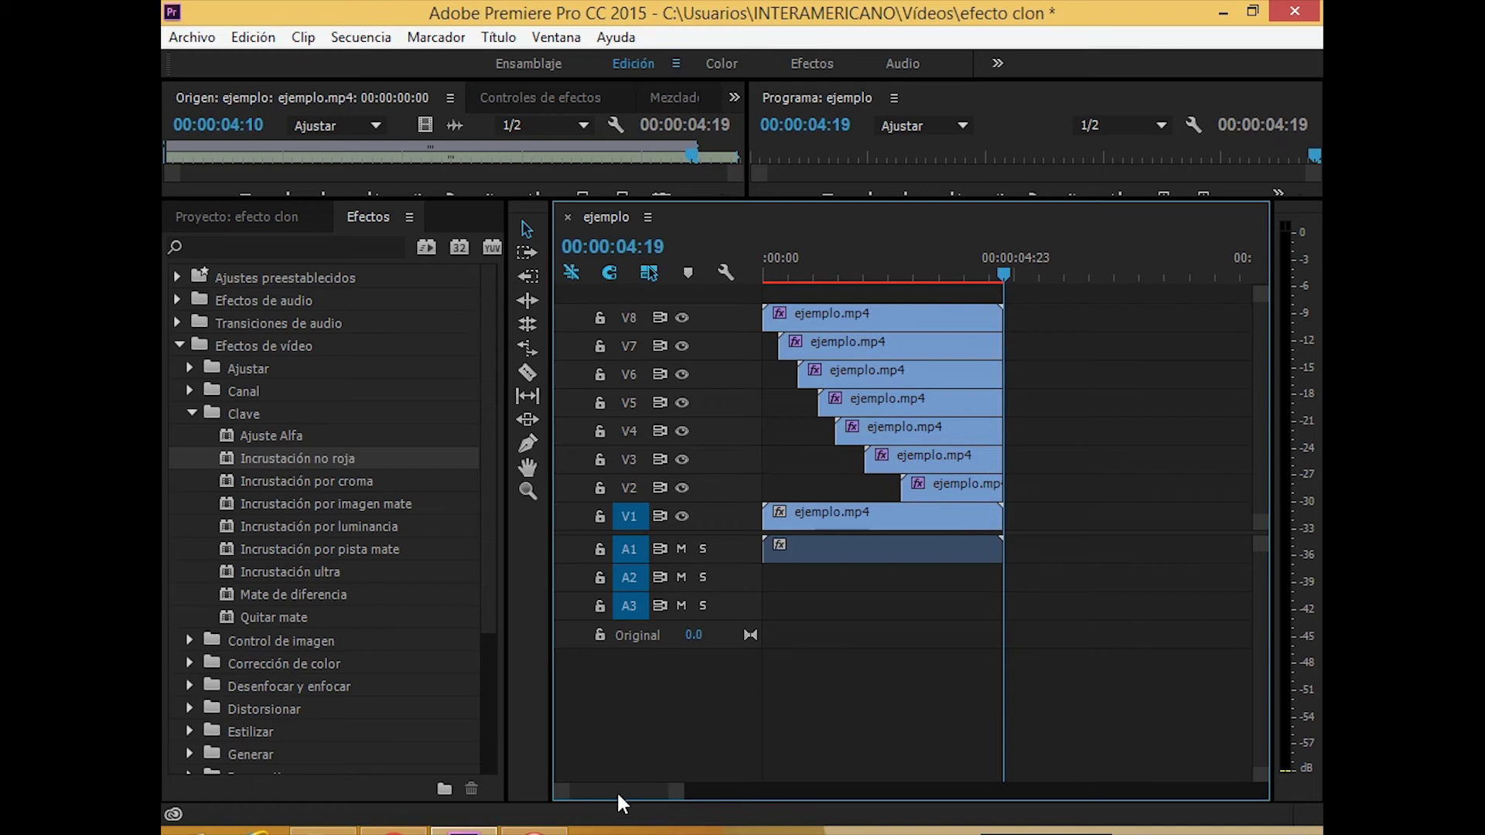
{"action": "left_click_drag", "start_coordinate": [671, 791], "coordinate": [598, 794]}
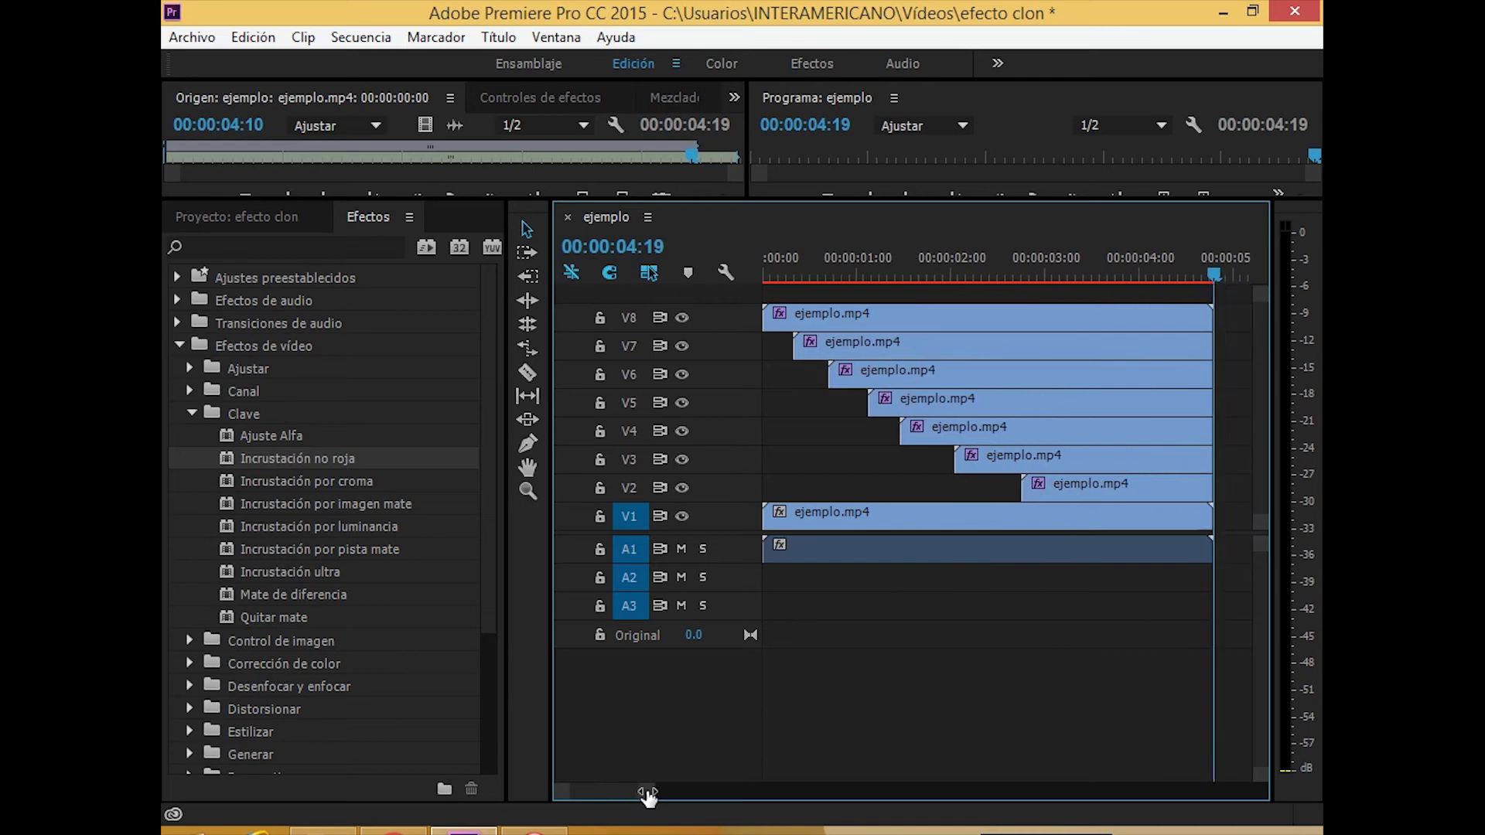
{"action": "left_click_drag", "start_coordinate": [622, 791], "coordinate": [649, 794]}
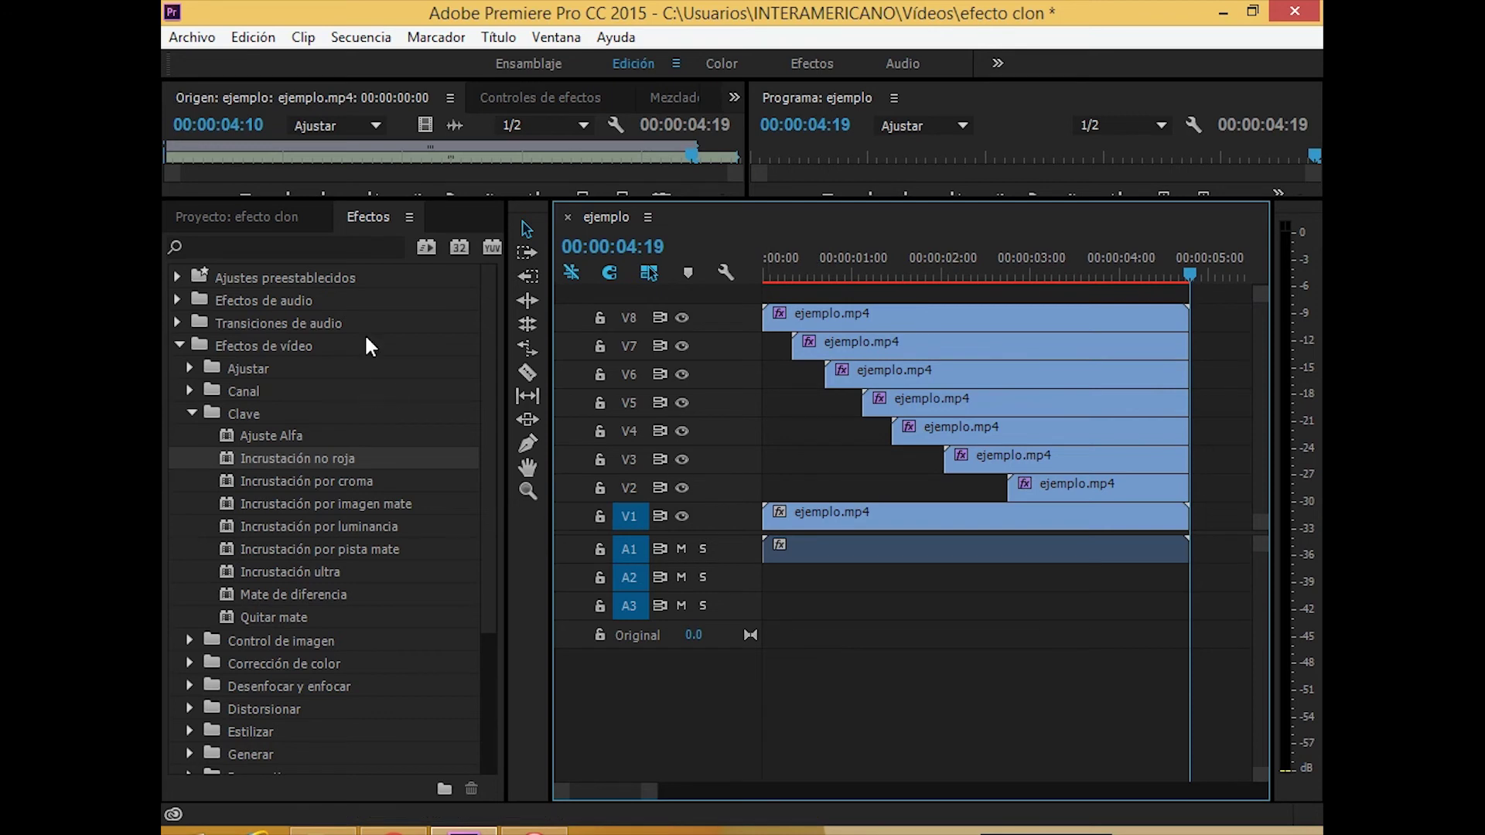
- Add a Disolución cruzada transition from Disolver to the start of the V7 clip
{"action": "left_click", "coordinate": [189, 414]}
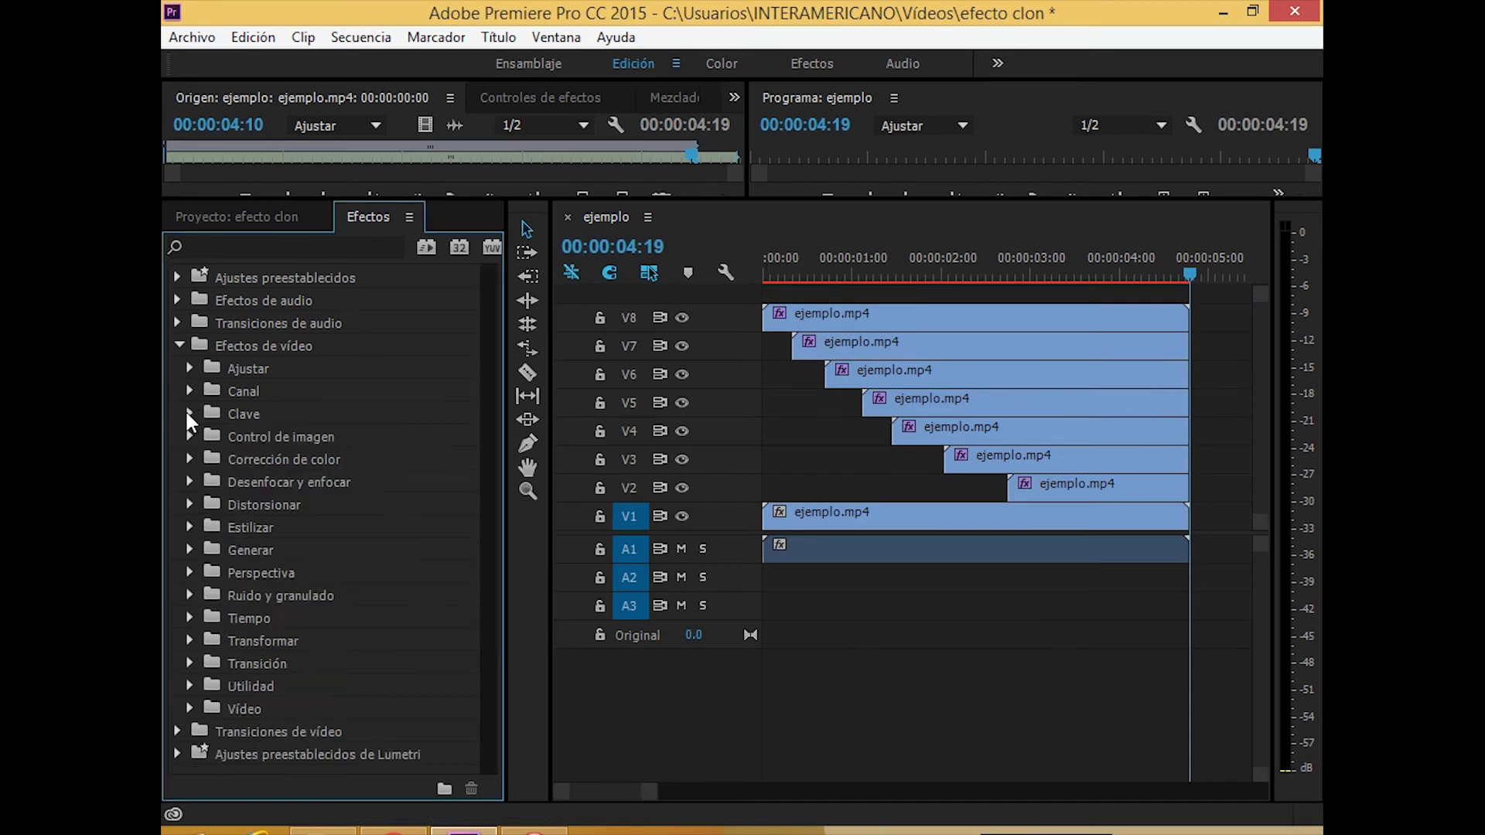
{"action": "left_click", "coordinate": [179, 345]}
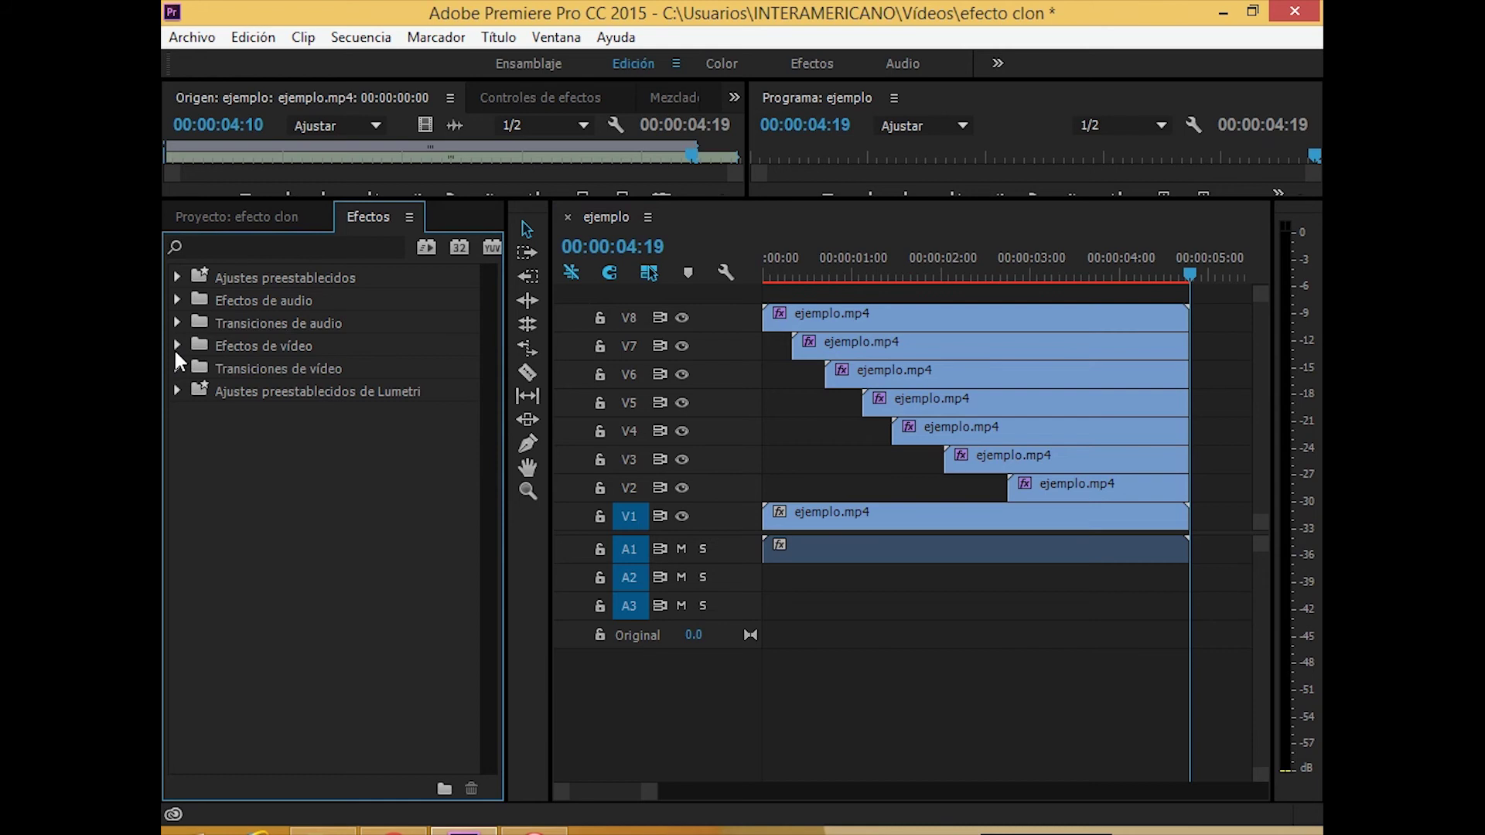
{"action": "left_click", "coordinate": [177, 368]}
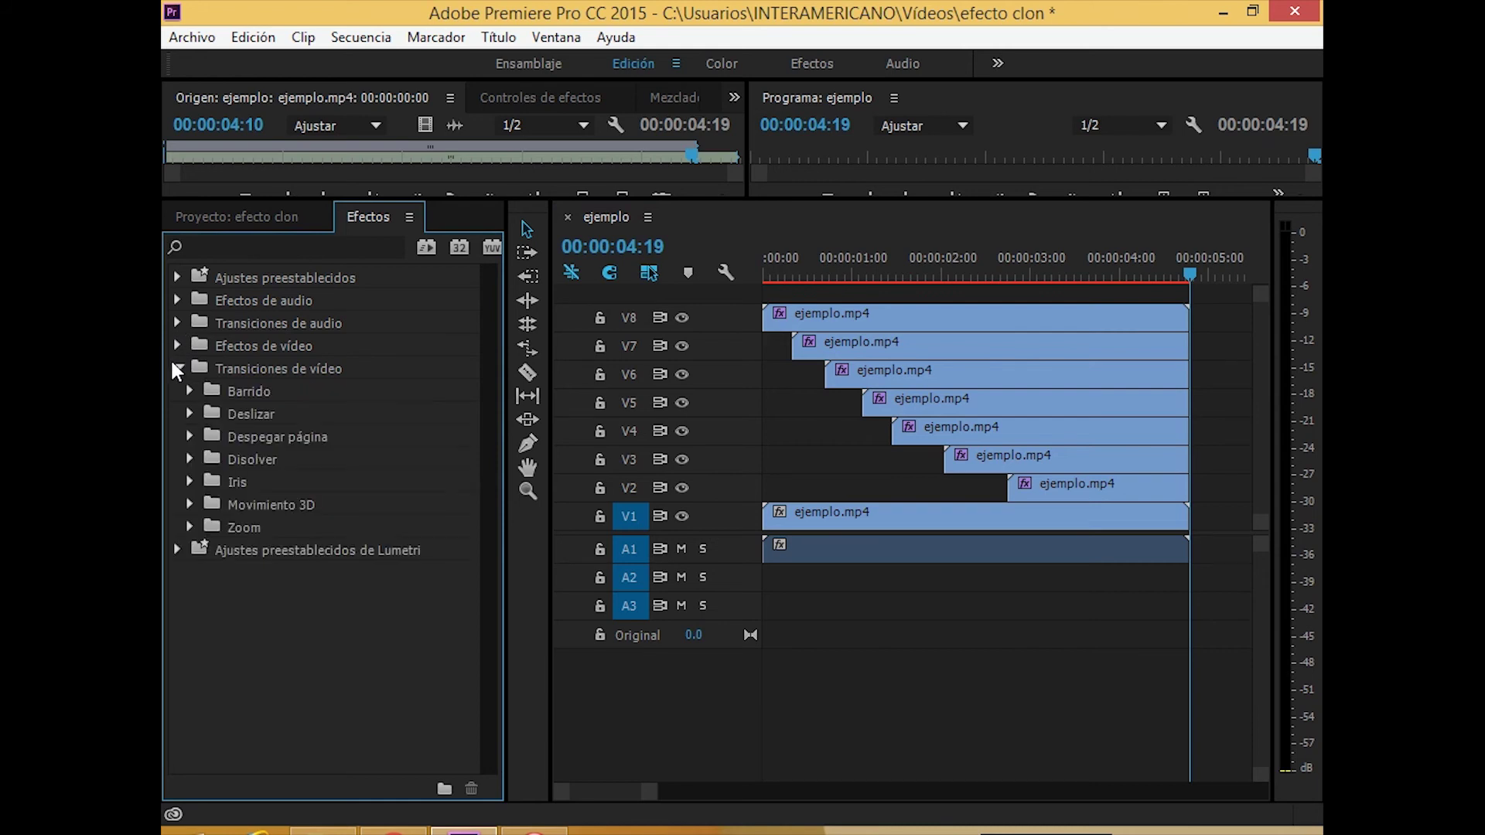
{"action": "left_click", "coordinate": [191, 458]}
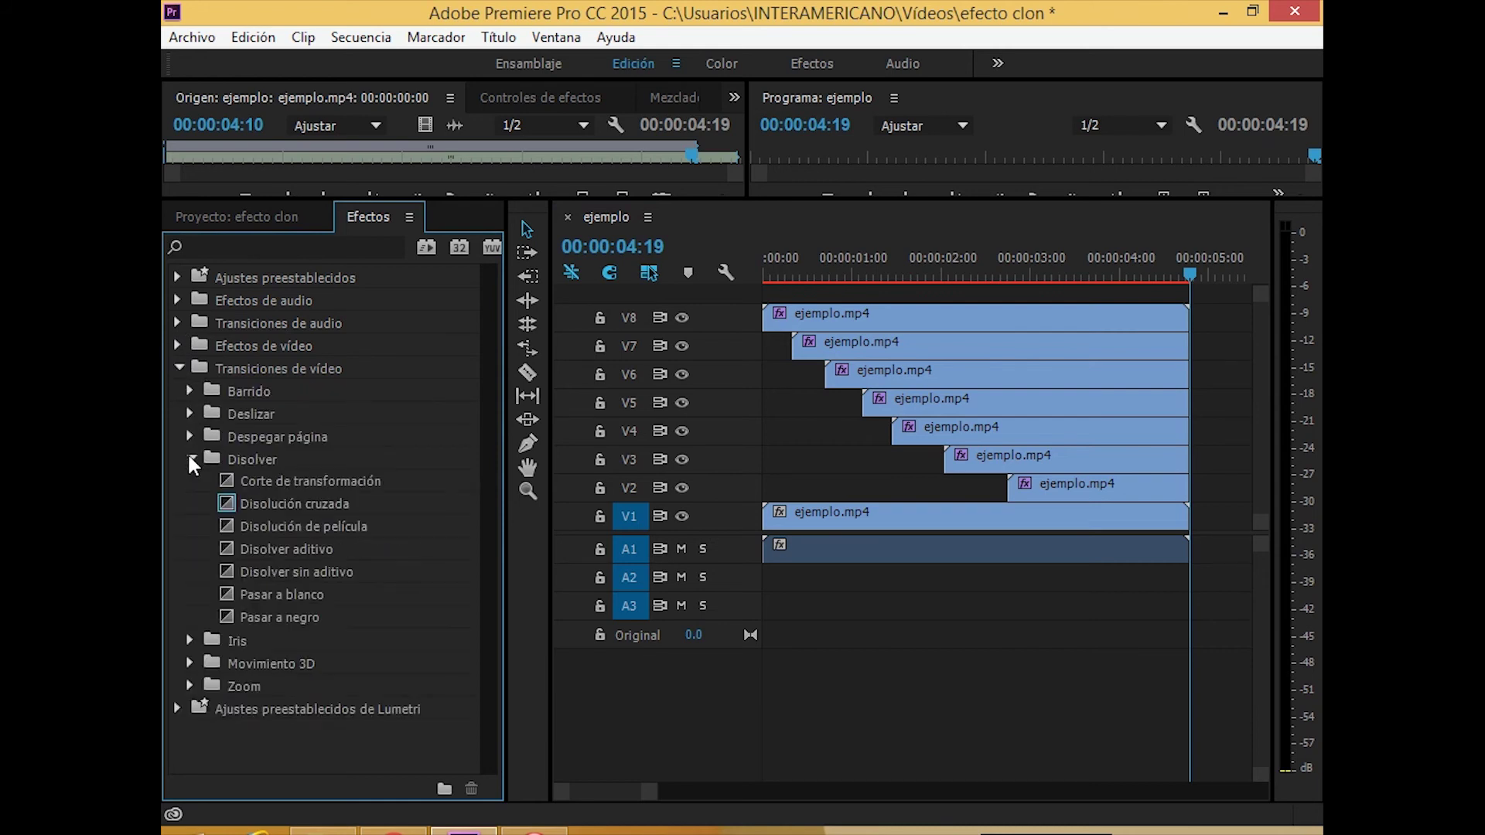
{"action": "left_click", "coordinate": [325, 504]}
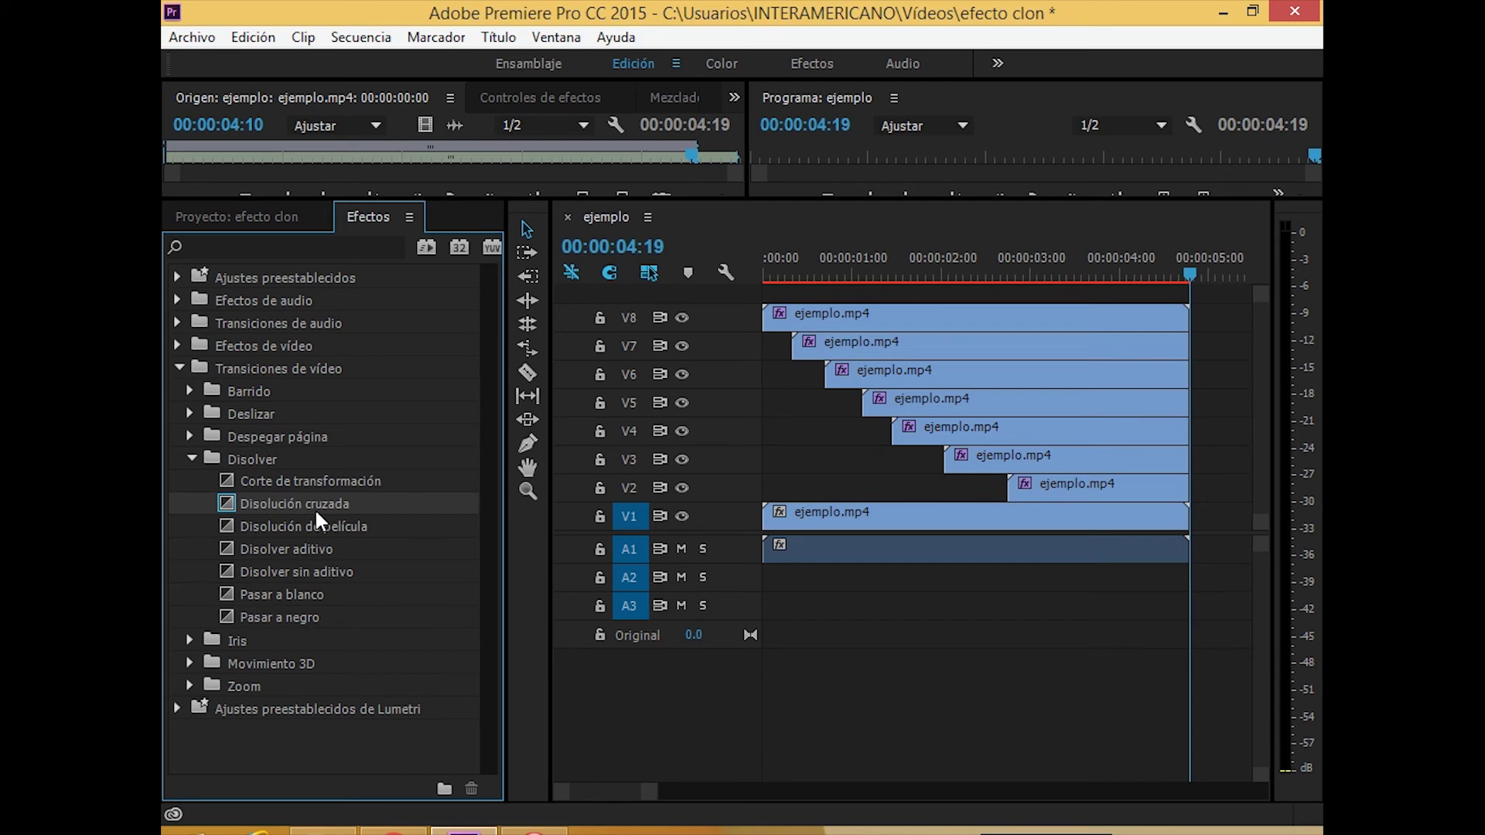
{"action": "left_click_drag", "start_coordinate": [316, 512], "coordinate": [801, 347]}
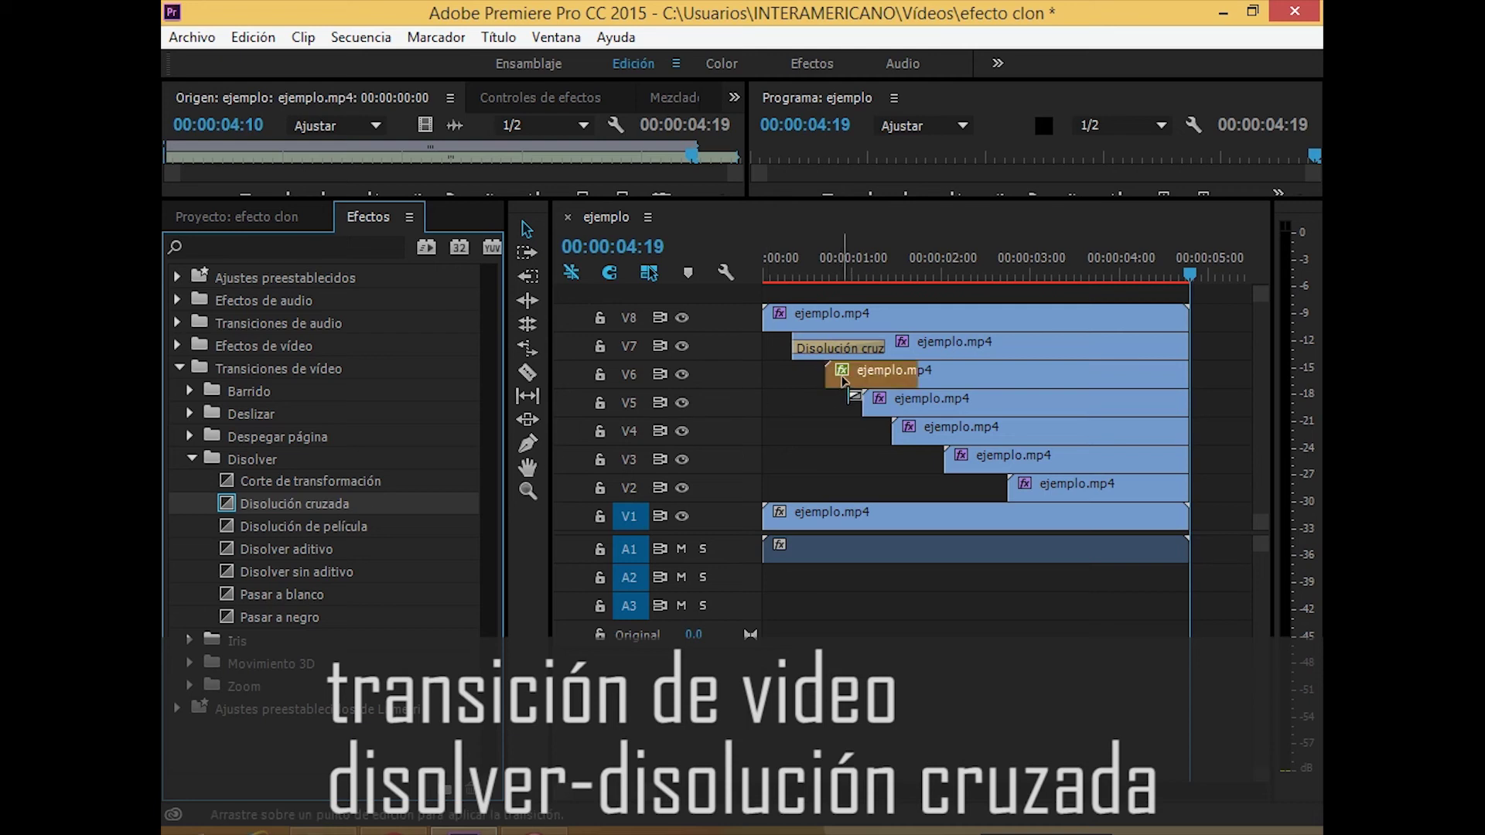
- Add Disolución cruzada to the V6, V5, V4, V3 and V2 clip starts and render previews
{"action": "left_click_drag", "start_coordinate": [360, 504], "coordinate": [834, 375]}
{"action": "left_click_drag", "start_coordinate": [372, 505], "coordinate": [851, 406]}
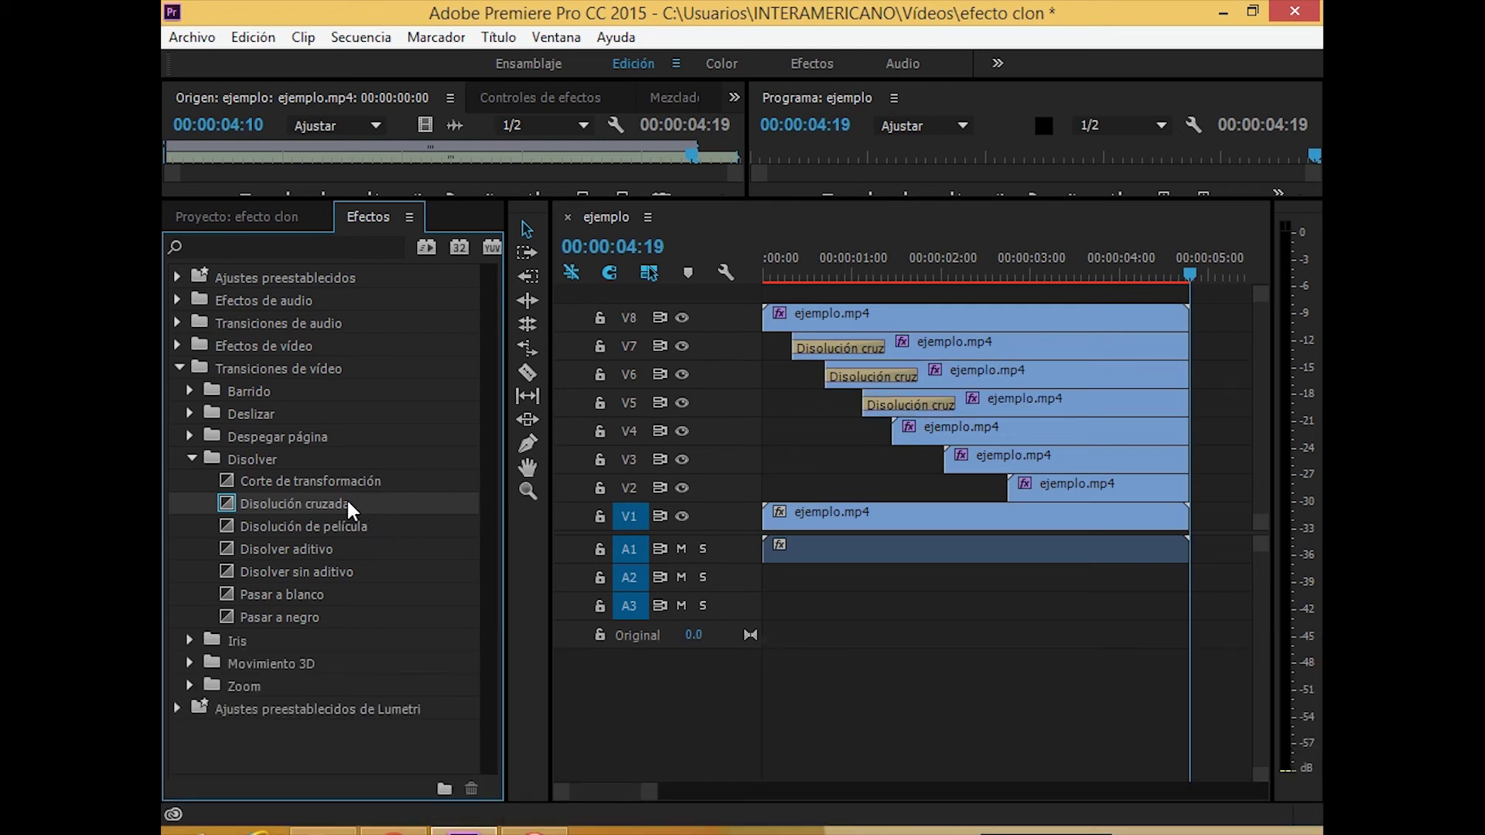
{"action": "left_click_drag", "start_coordinate": [352, 505], "coordinate": [899, 437]}
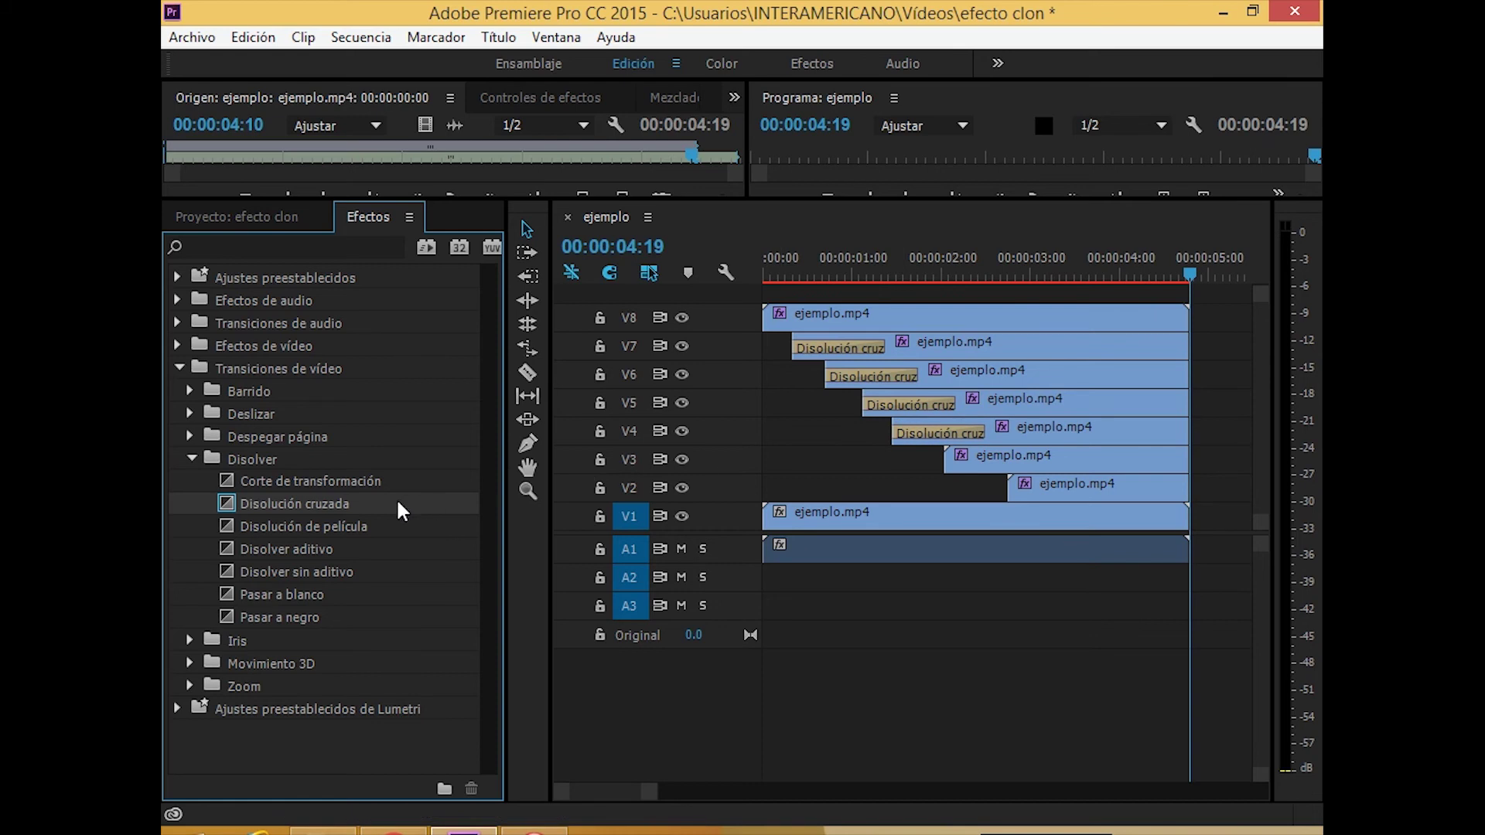
{"action": "left_click_drag", "start_coordinate": [391, 504], "coordinate": [951, 463]}
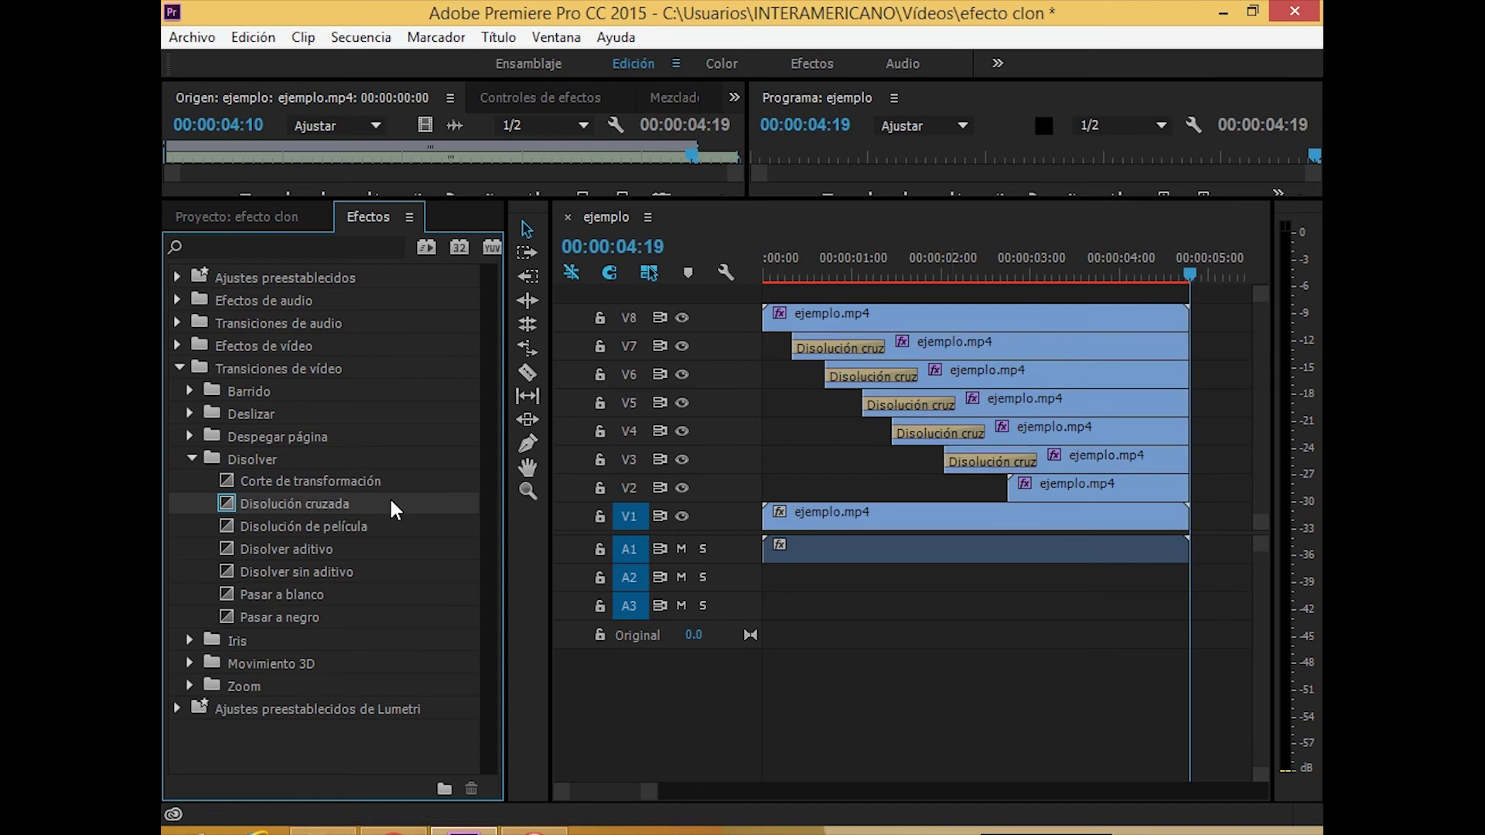
{"action": "left_click_drag", "start_coordinate": [391, 504], "coordinate": [1015, 487]}
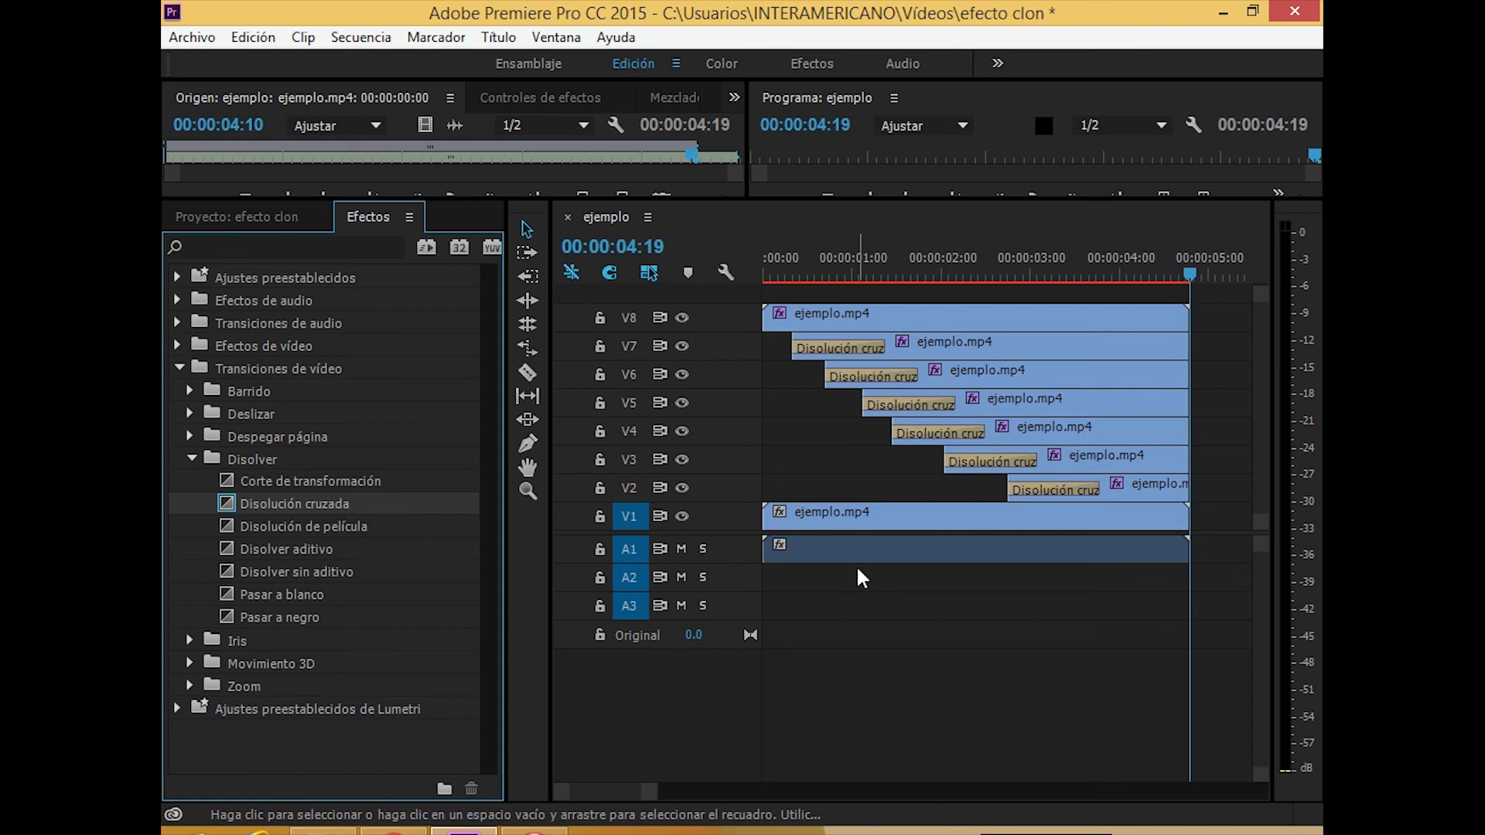
{"action": "key", "text": "Return"}
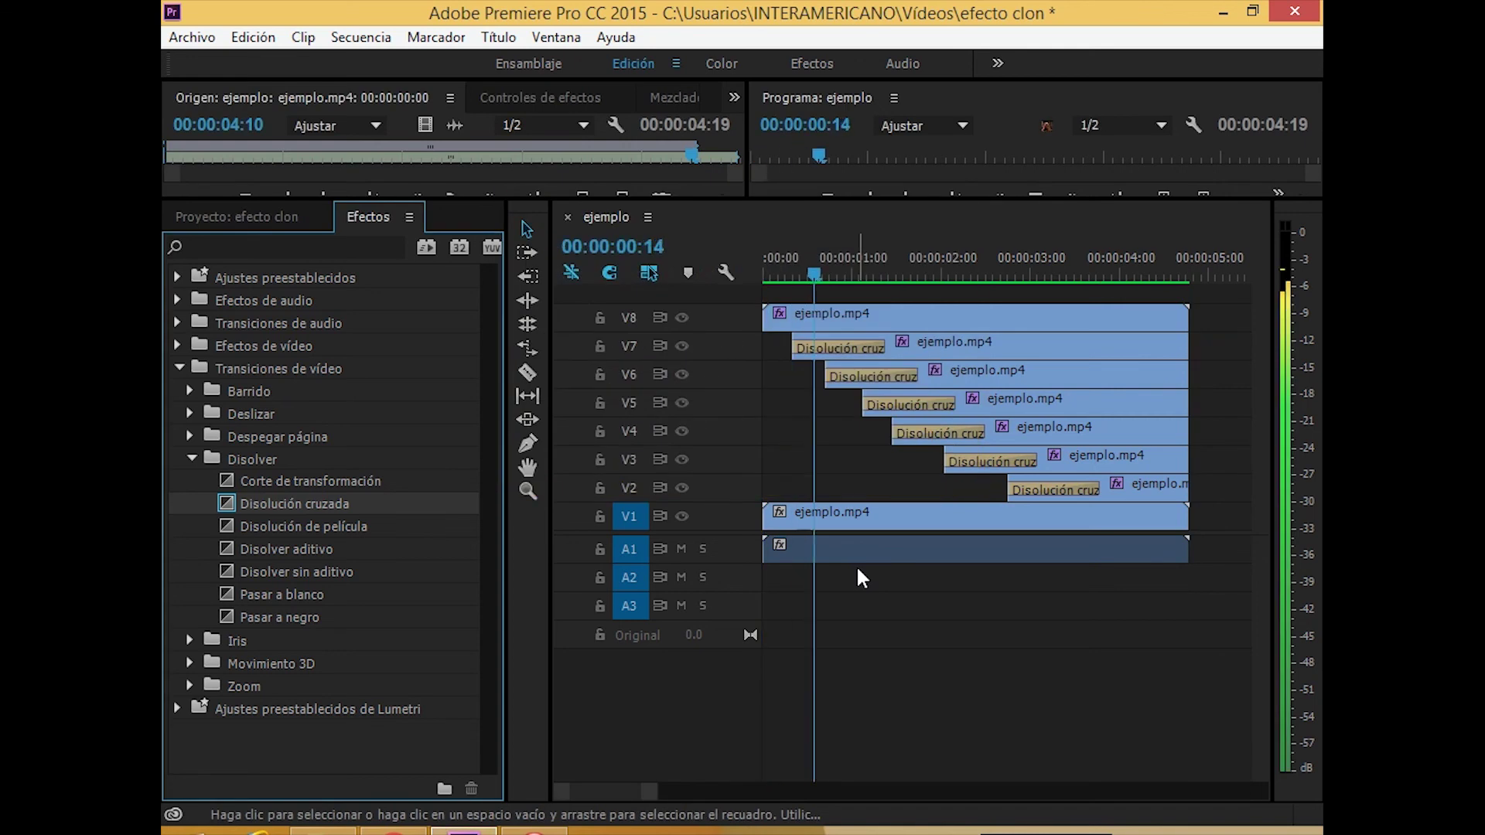
- Jump to the sequence start and play back the rendered ejemplo clone effect
{"action": "key", "text": "Home"}
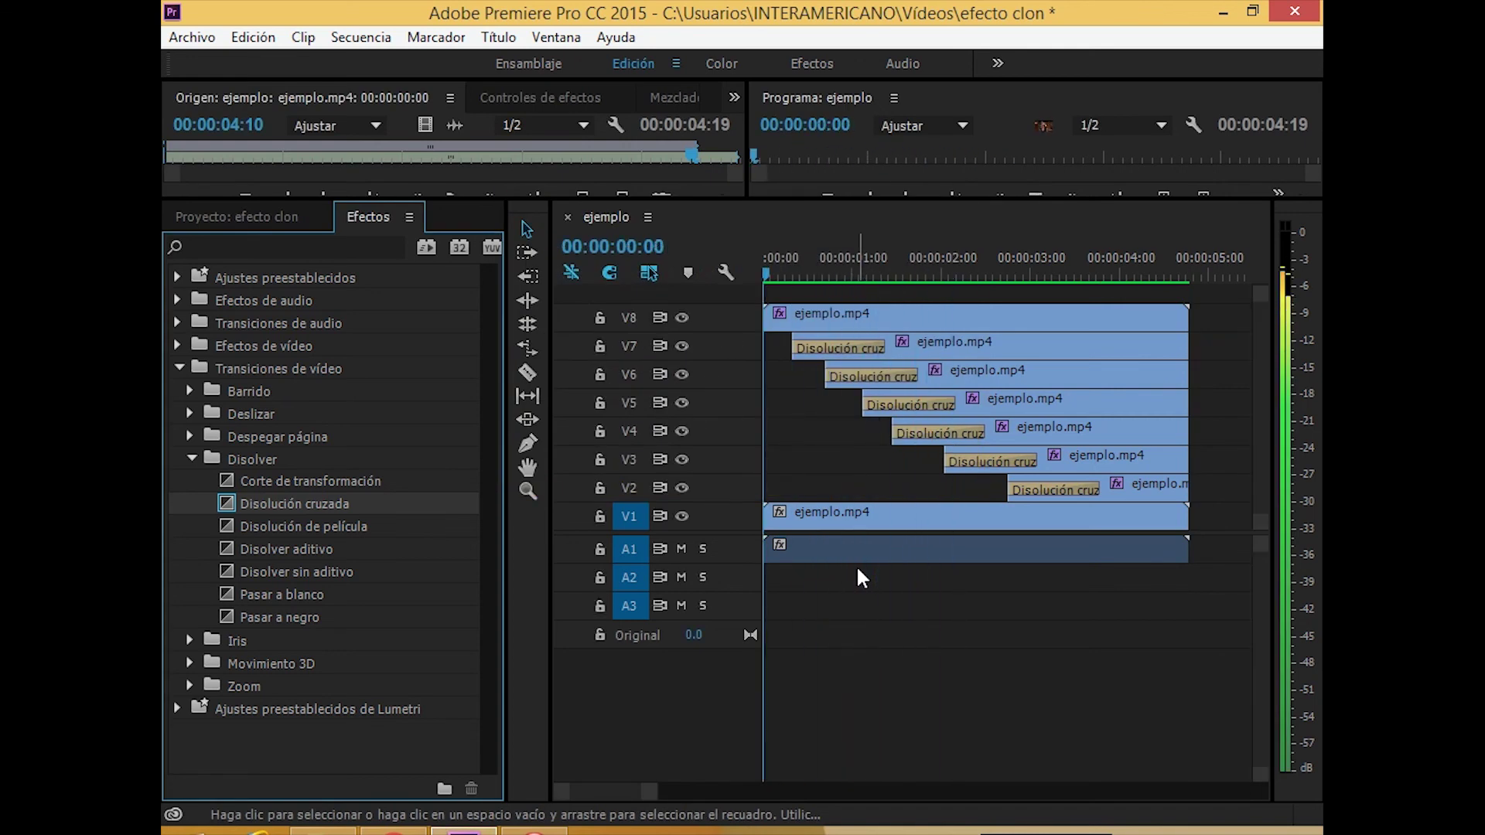
{"action": "key", "text": "space"}
{"action": "left_click", "coordinate": [851, 576]}
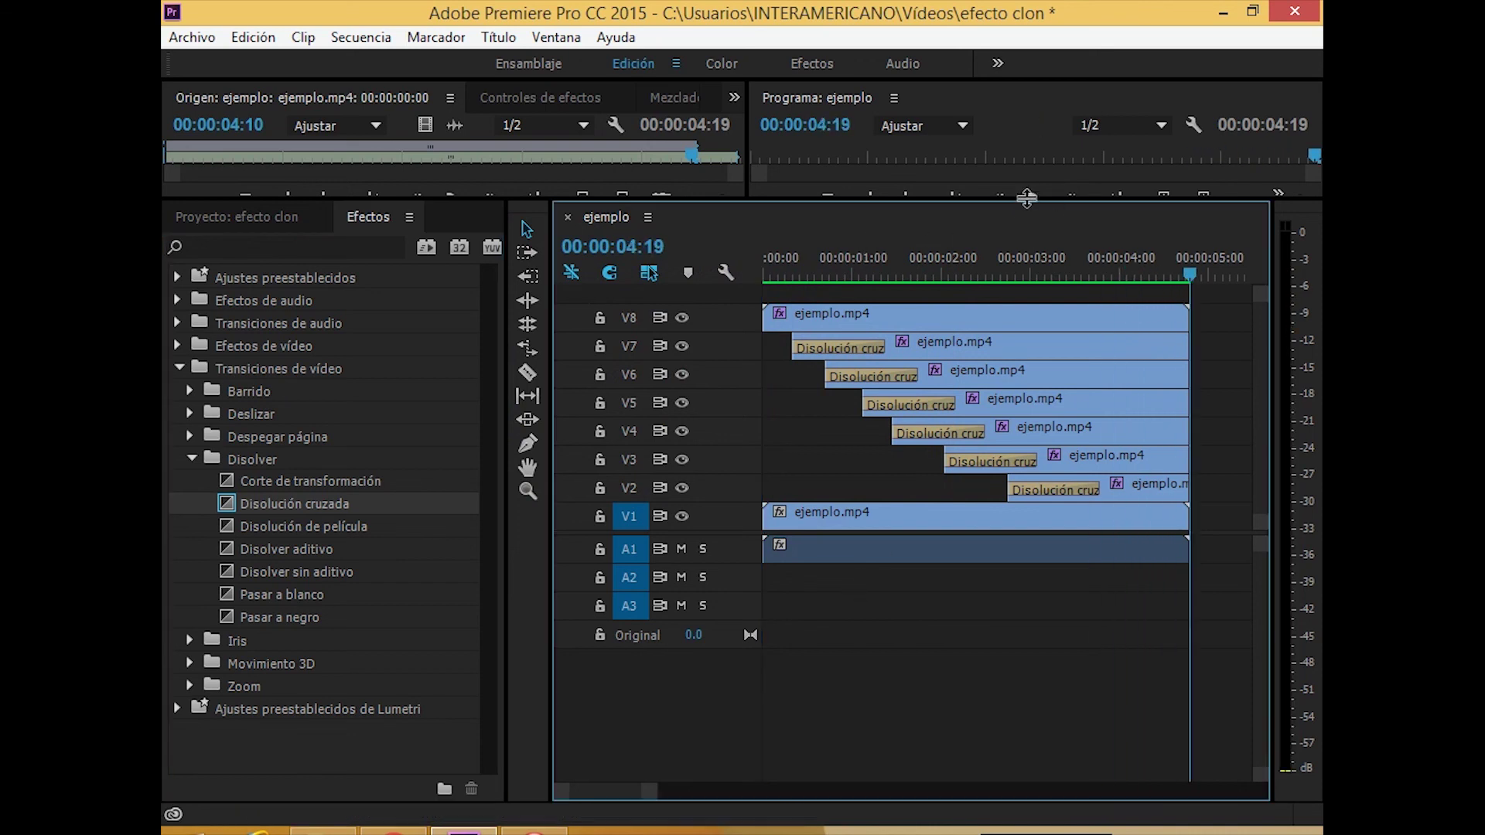
- Enlarge the monitor area and return the preview to 00:00:00:00
{"action": "left_click_drag", "start_coordinate": [1029, 197], "coordinate": [1029, 458]}
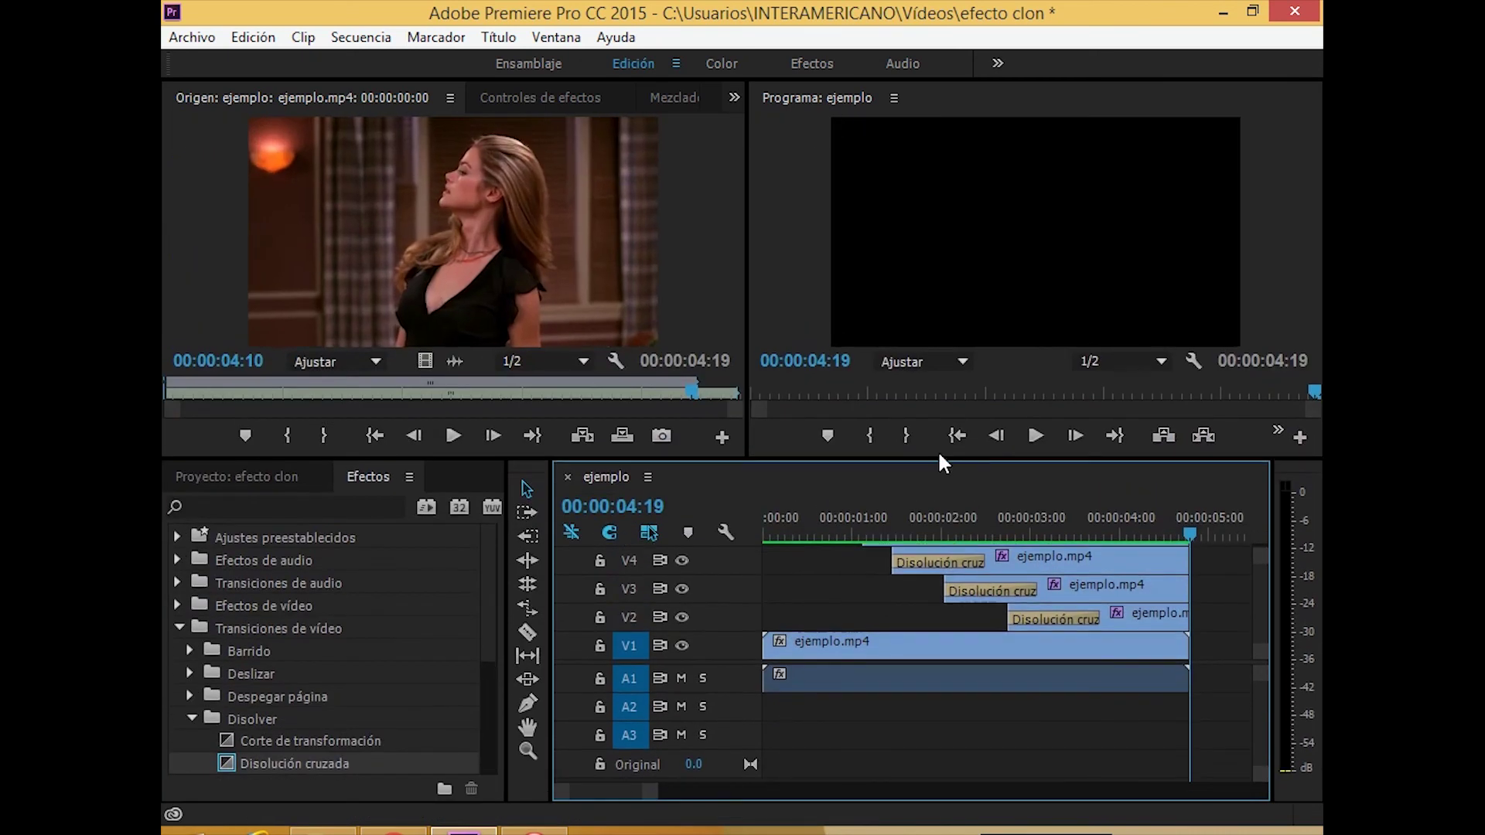
{"action": "left_click", "coordinate": [956, 437]}
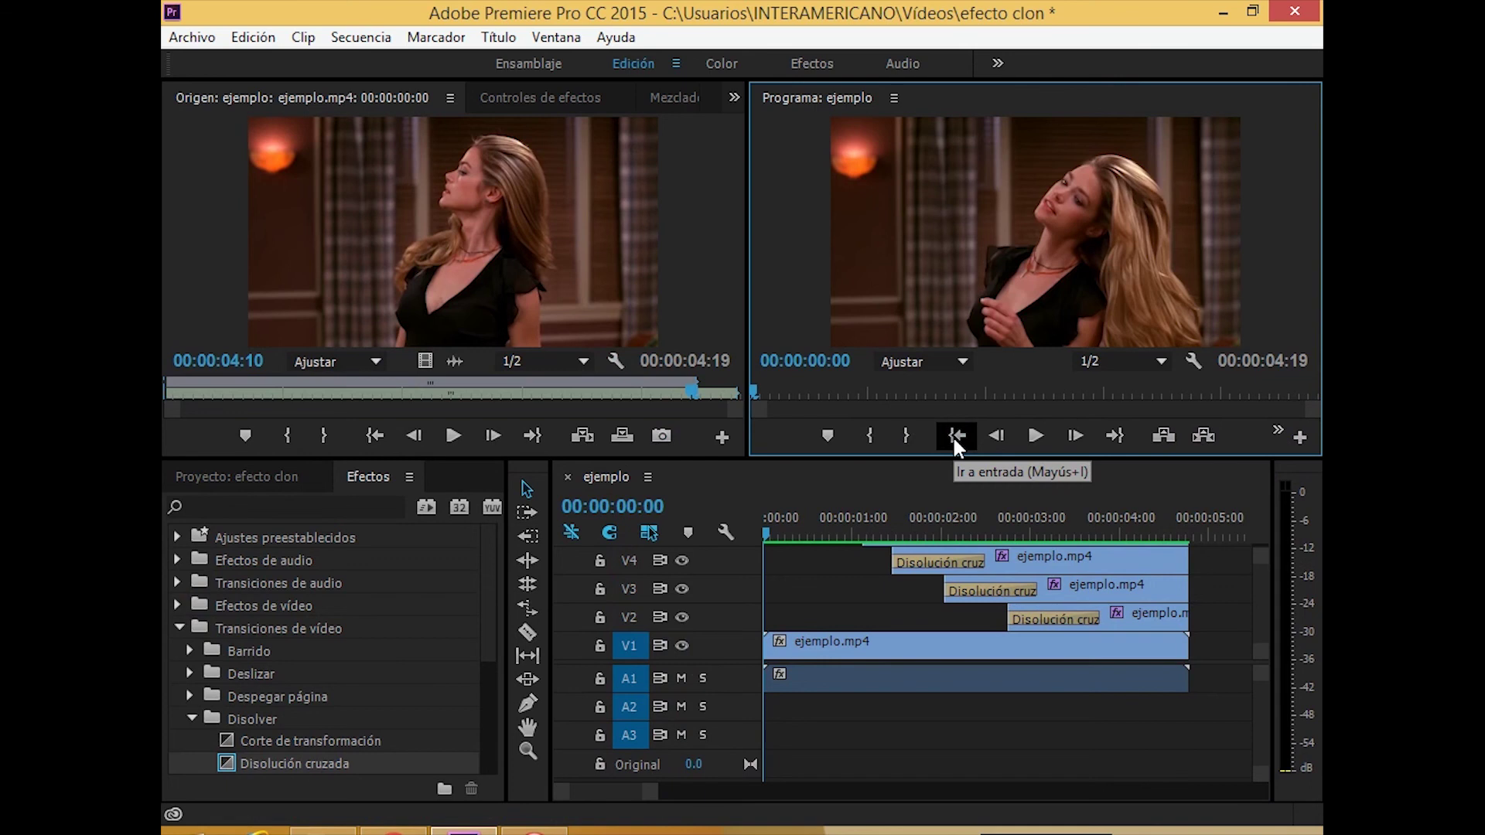